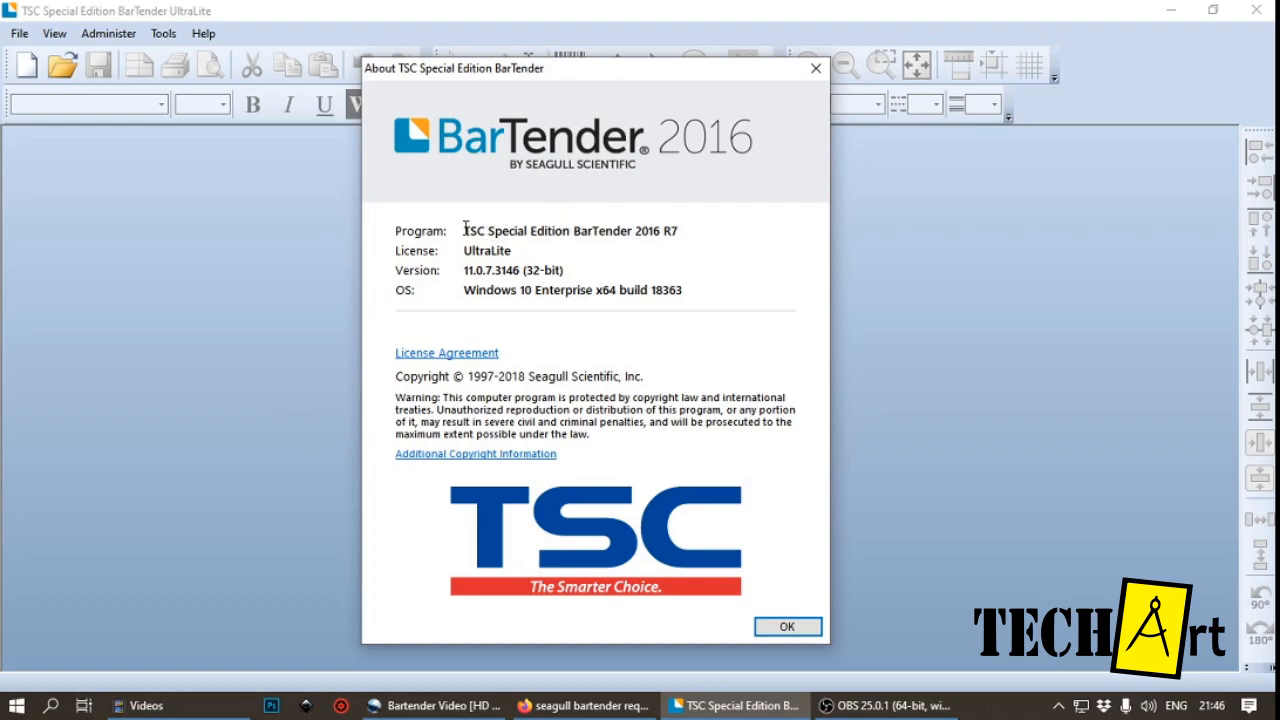
Highlight the "TSC Special Edition" part of the program name in the About information
double_click(490, 228)
left_click_drag(464, 228, 555, 224)
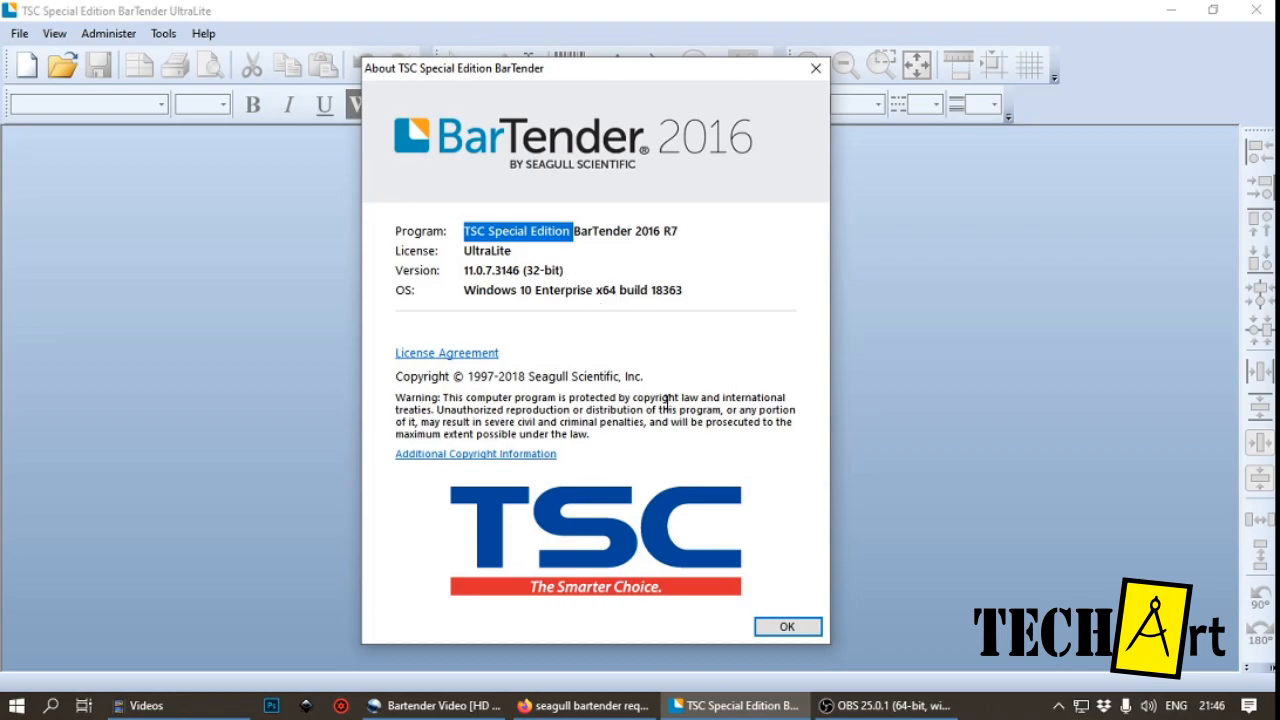
left_click(612, 259)
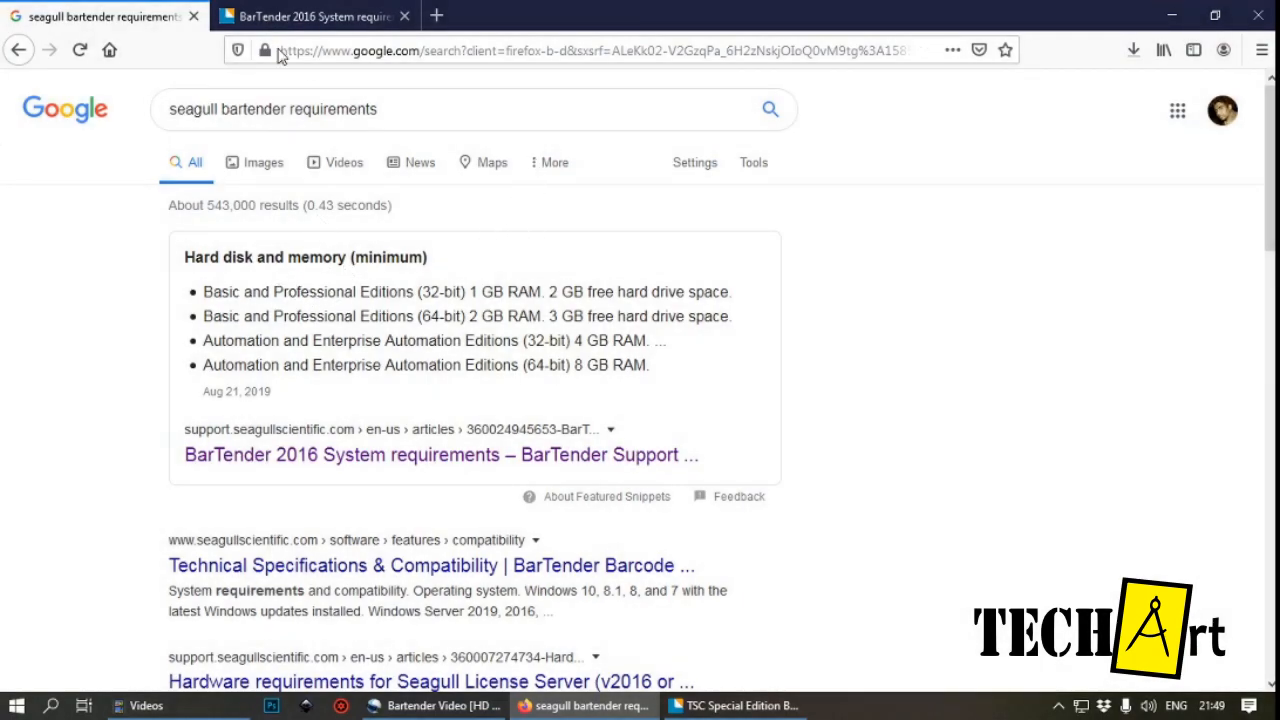
Examine the BarTender 2016 System requirements article for operating system, disk and memory, display, .NET Framework and barcode support details
left_click(282, 10)
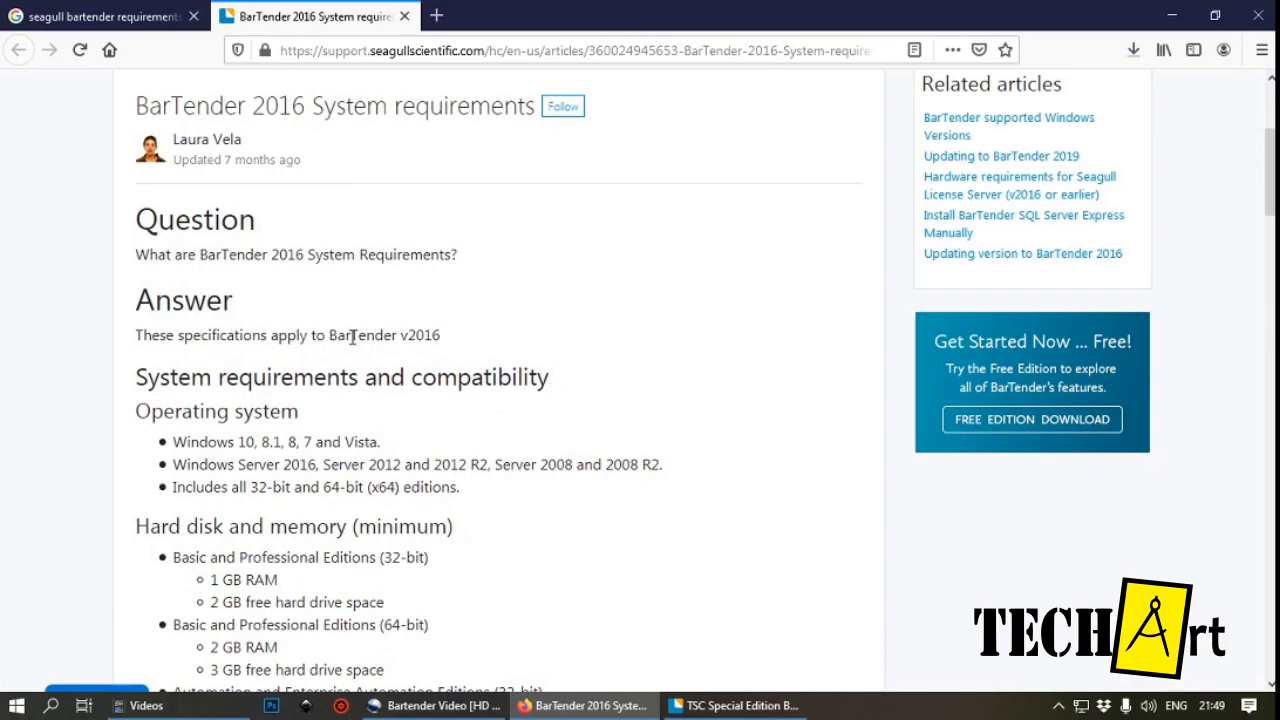
scroll(520, 288, "down", 2)
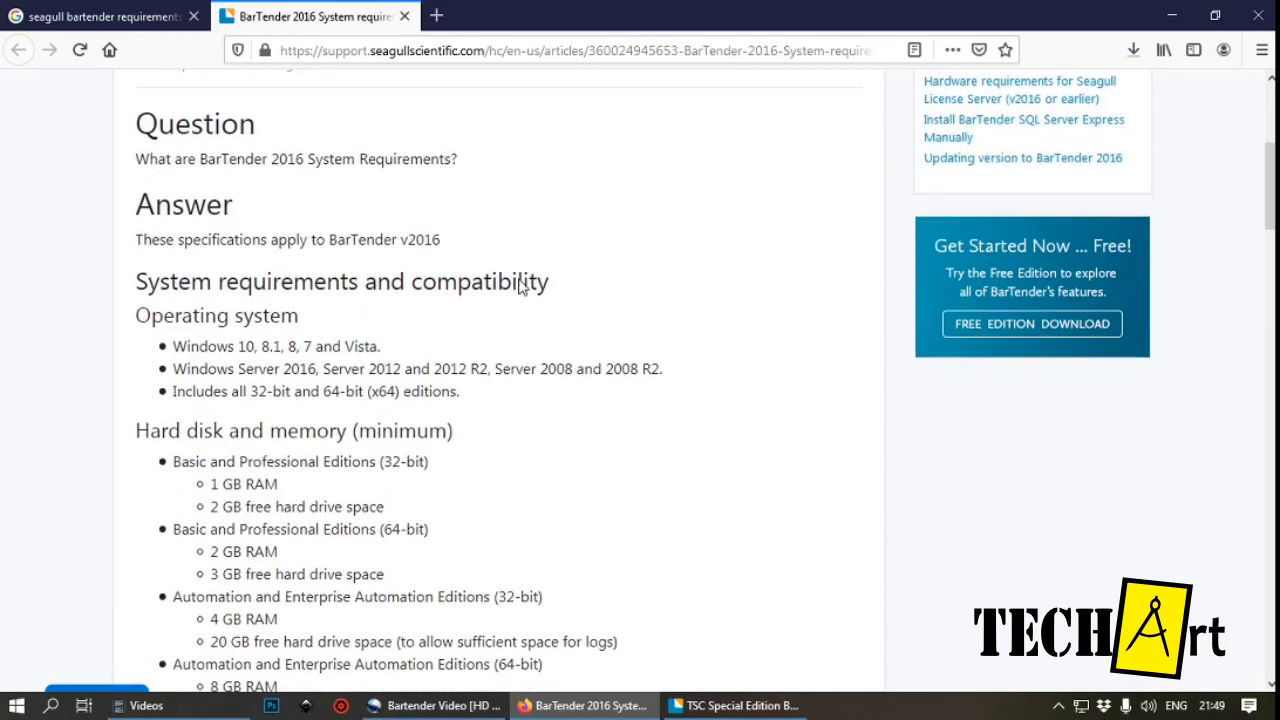
scroll(520, 281, "down", 2)
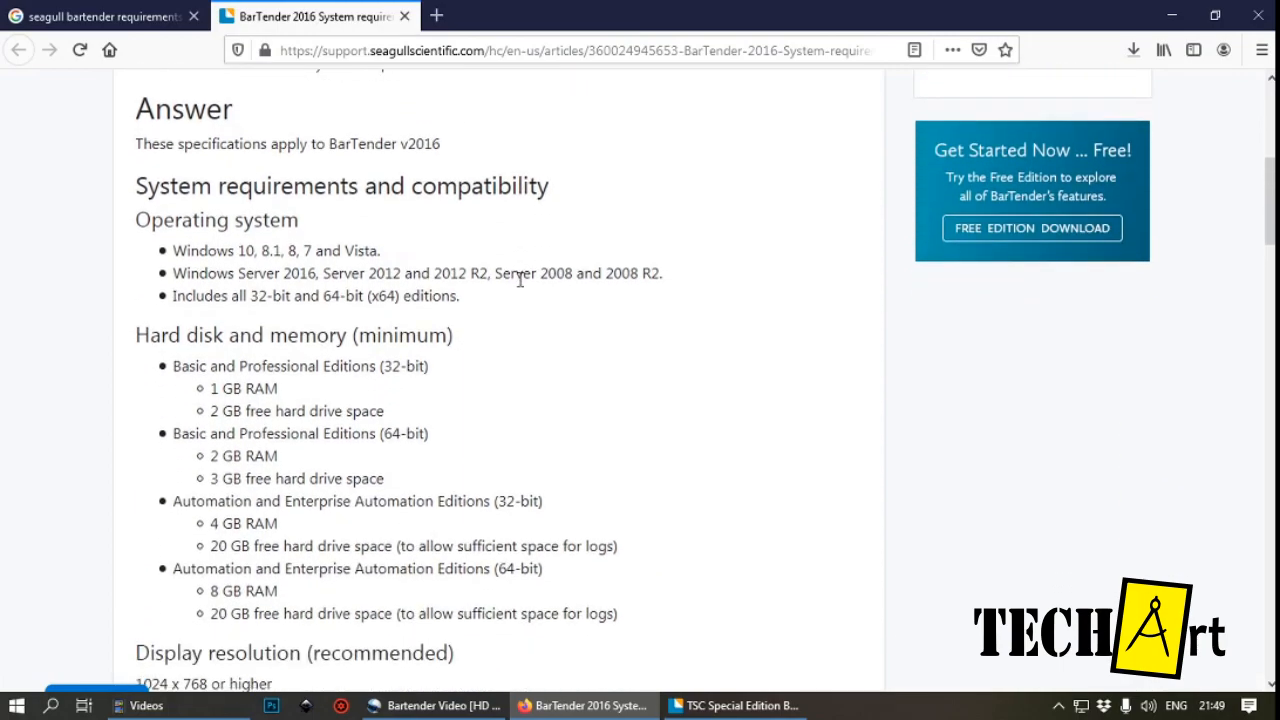
scroll(520, 285, "down", 2)
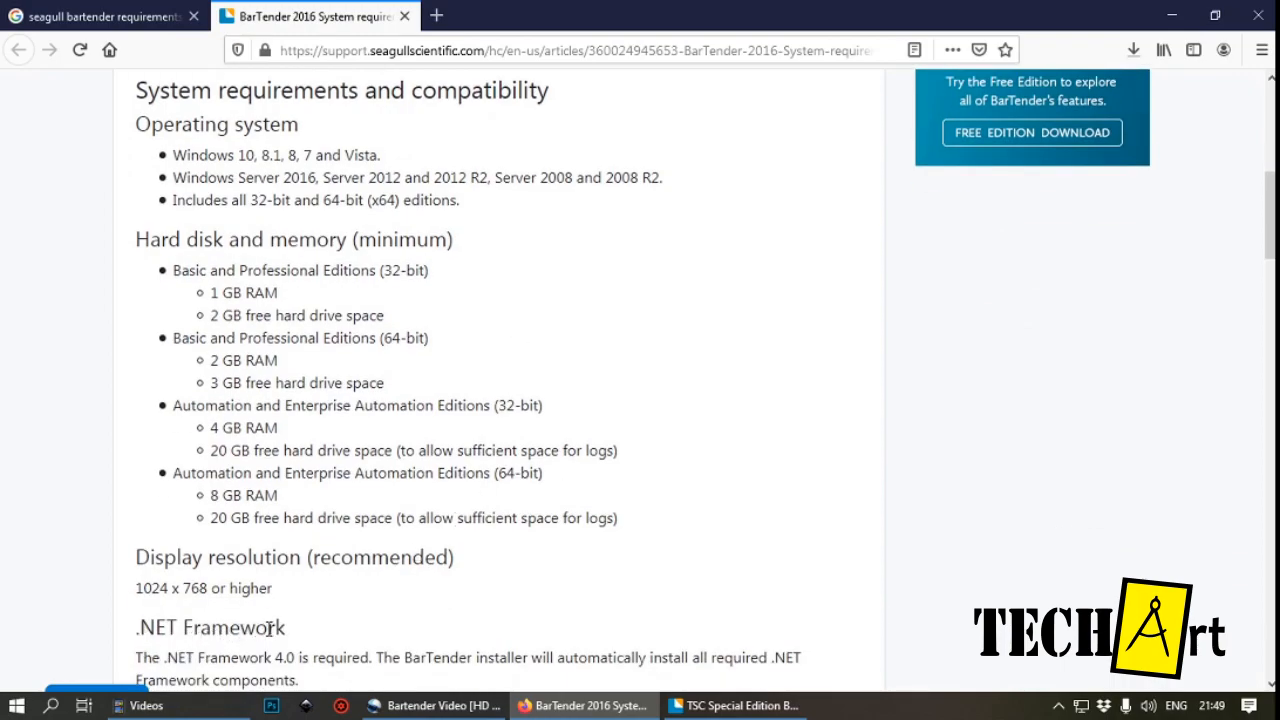
scroll(381, 609, "down", 2)
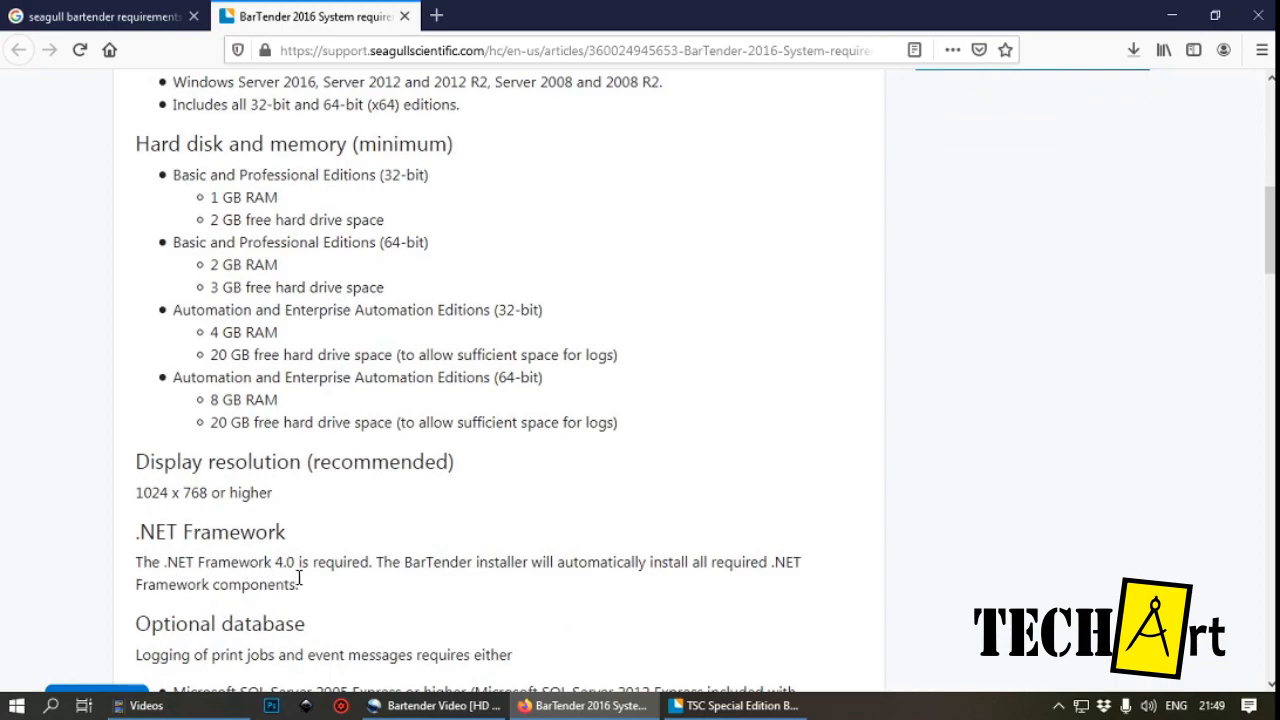
scroll(298, 578, "up", 2)
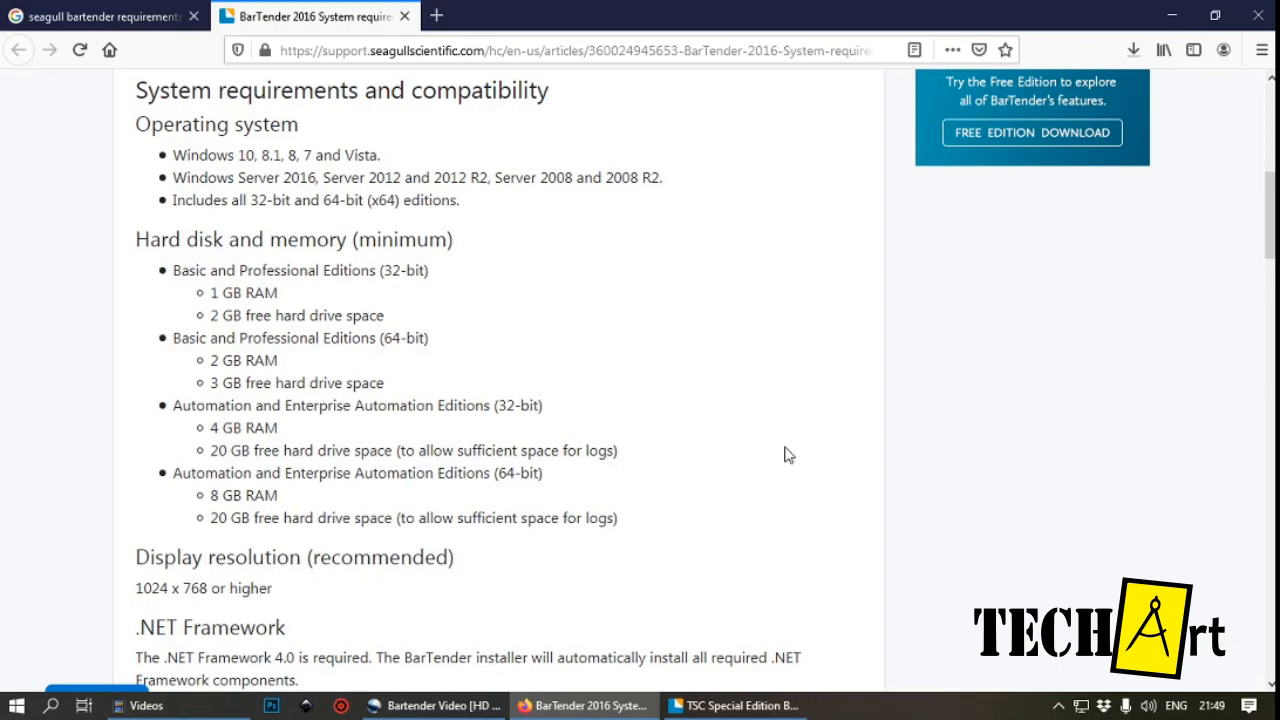
scroll(789, 455, "down", 2)
scroll(789, 455, "down", 8)
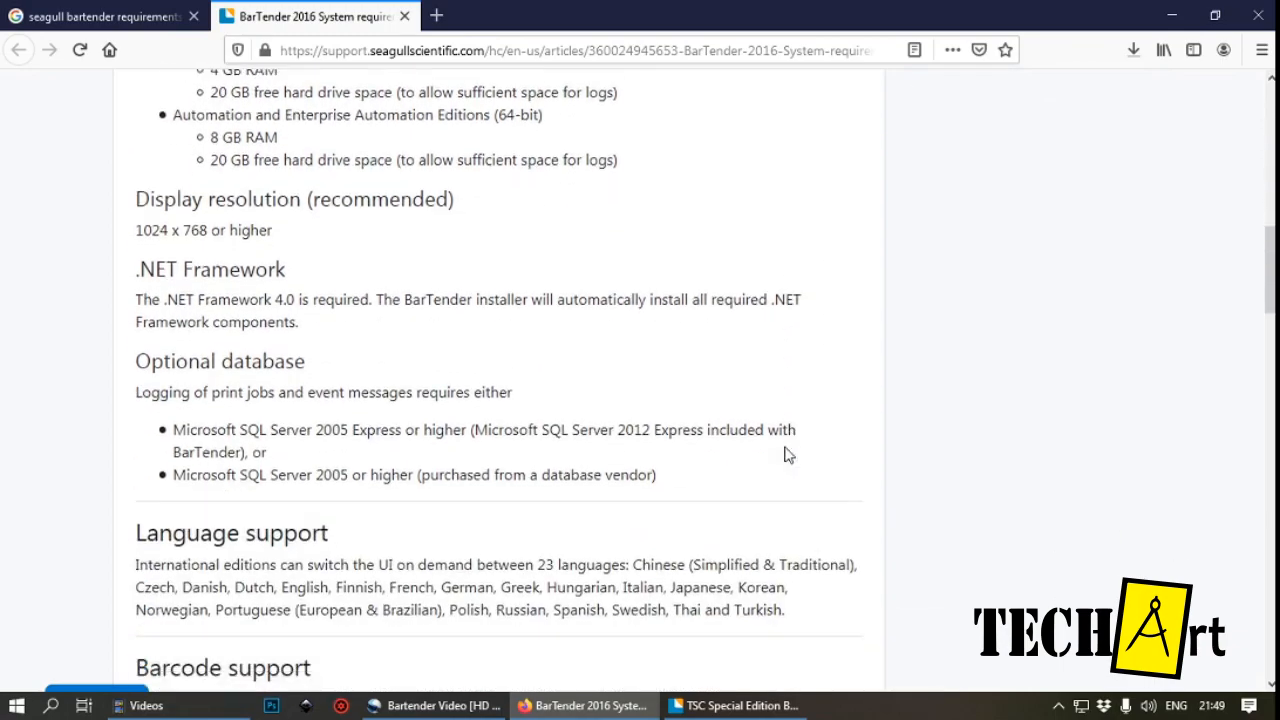
scroll(785, 455, "down", 18)
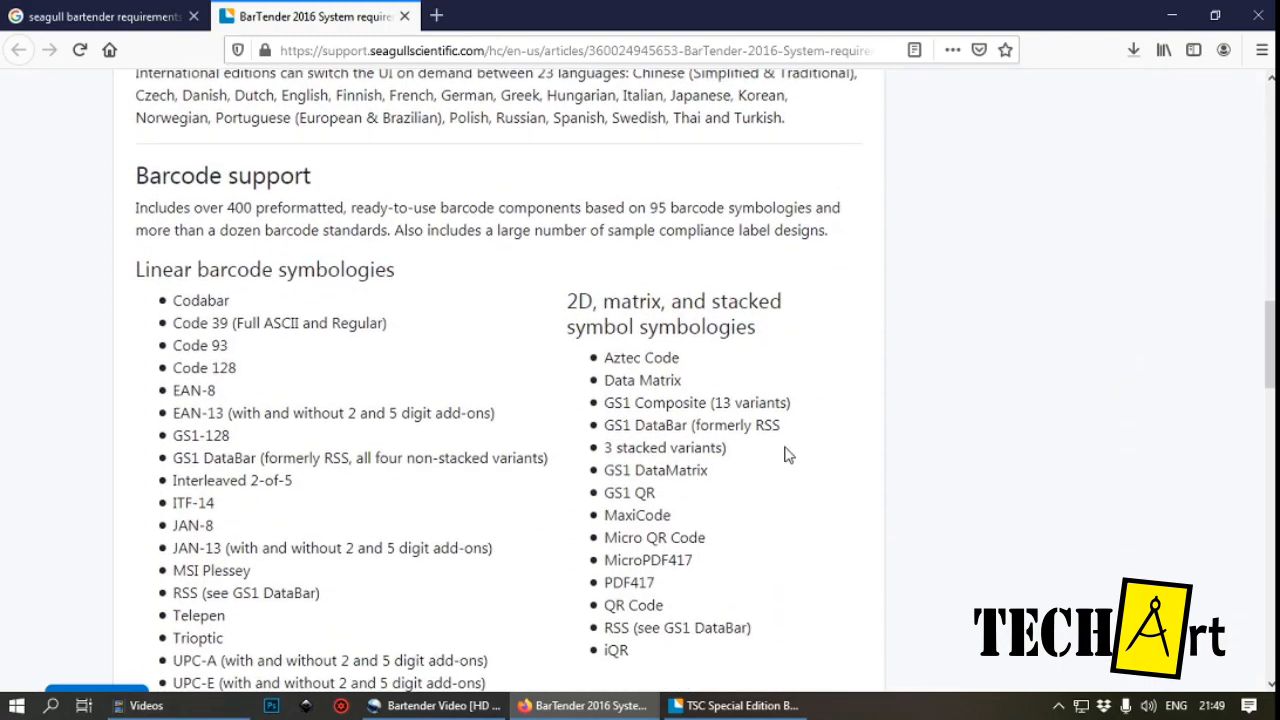
scroll(785, 455, "down", 18)
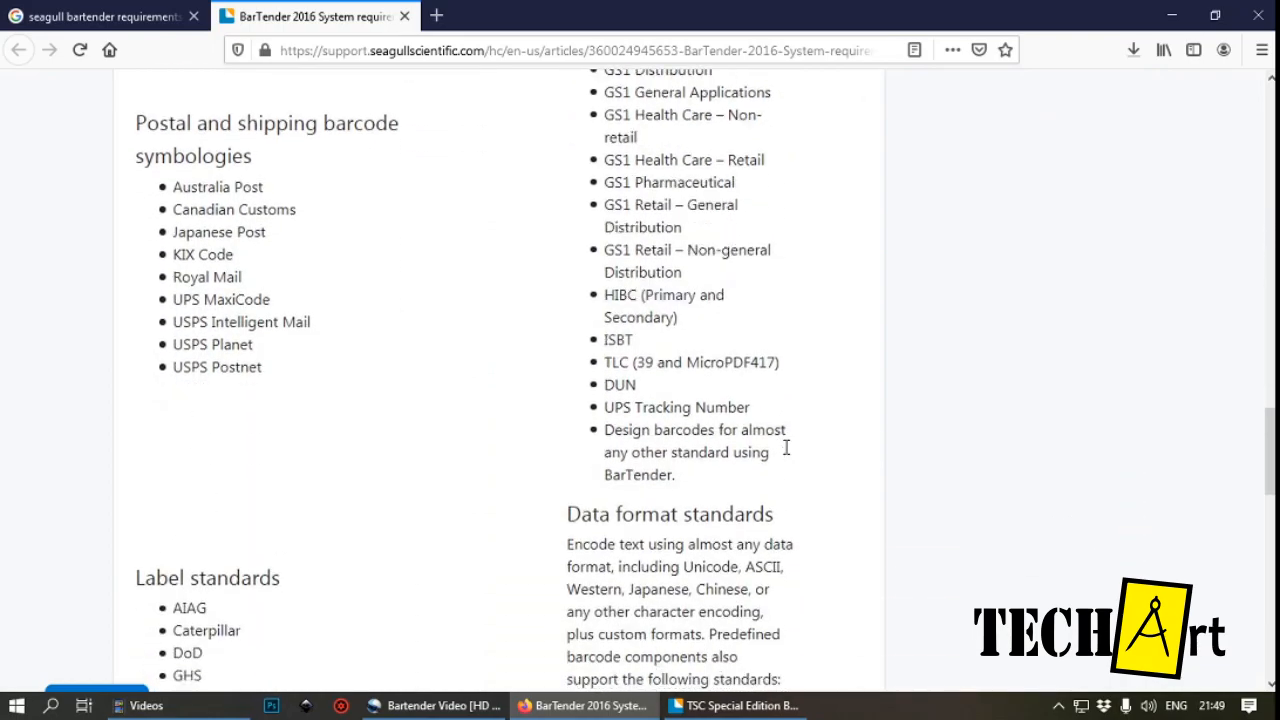
scroll(785, 455, "down", 3)
scroll(785, 455, "up", 20)
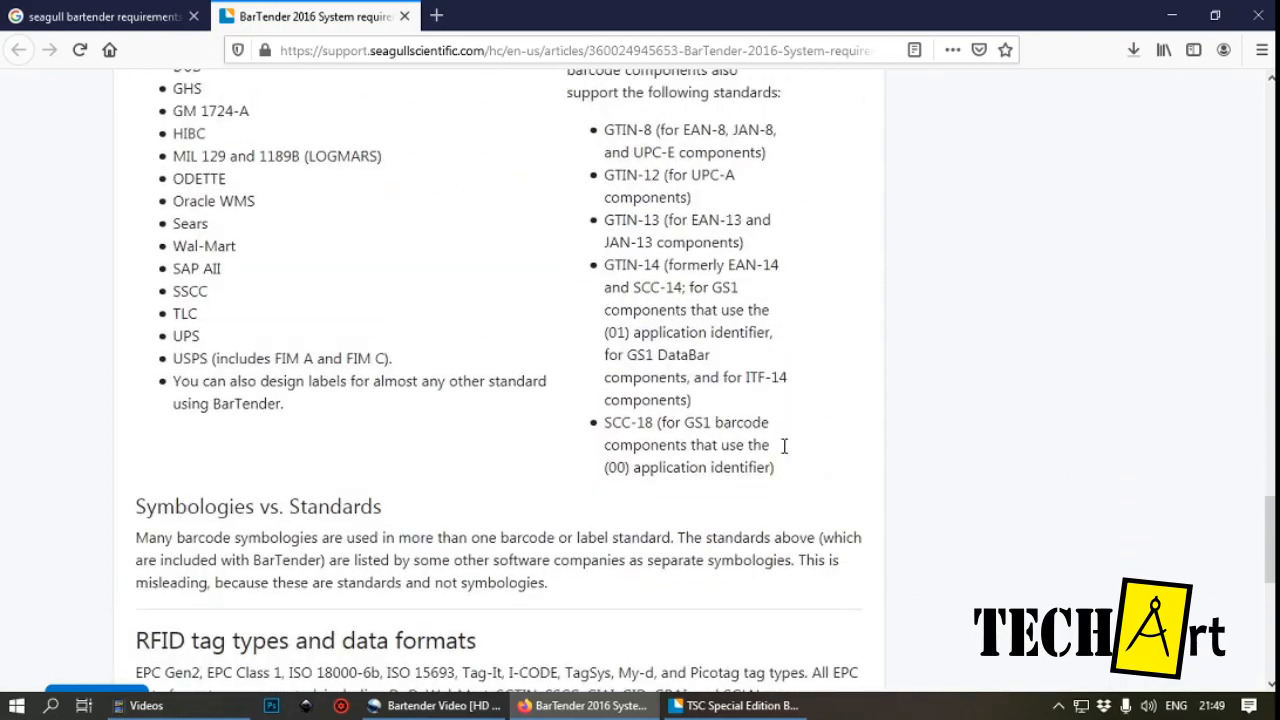
scroll(785, 455, "up", 16)
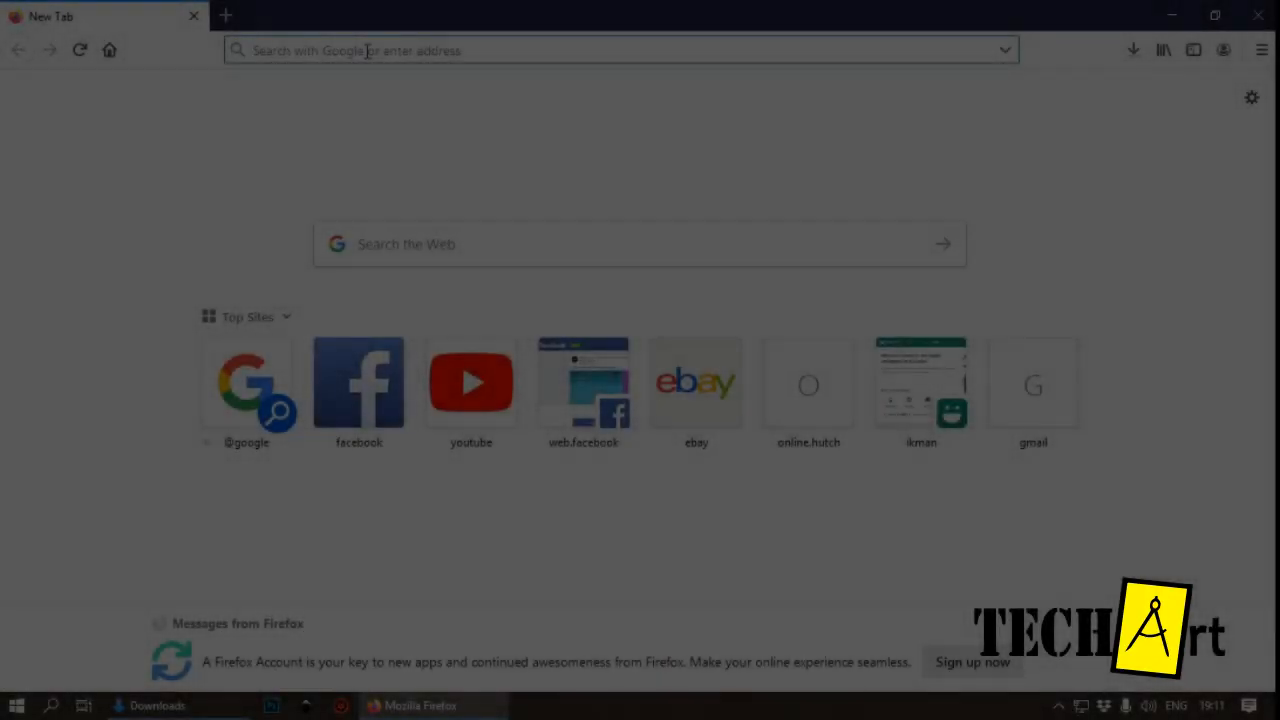
Open the tscprinters.com website and select its address
type("tscprinters.com/")
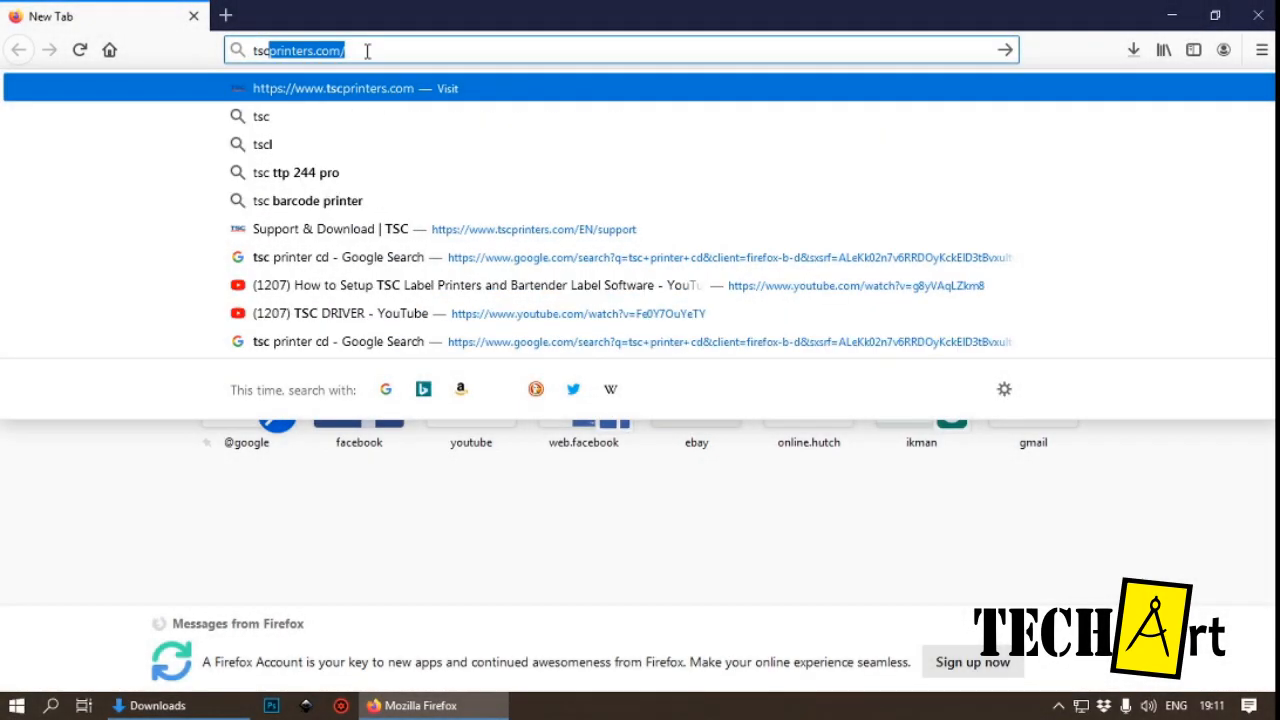
key("Return")
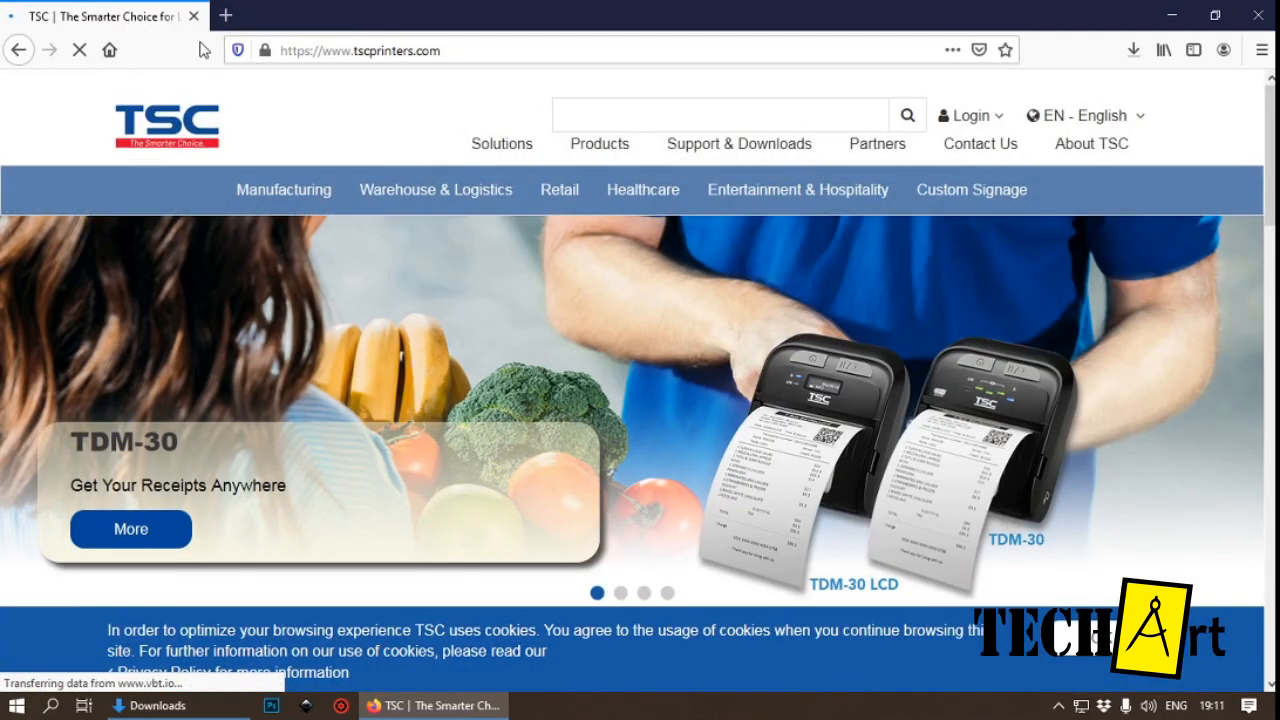
left_click(479, 51)
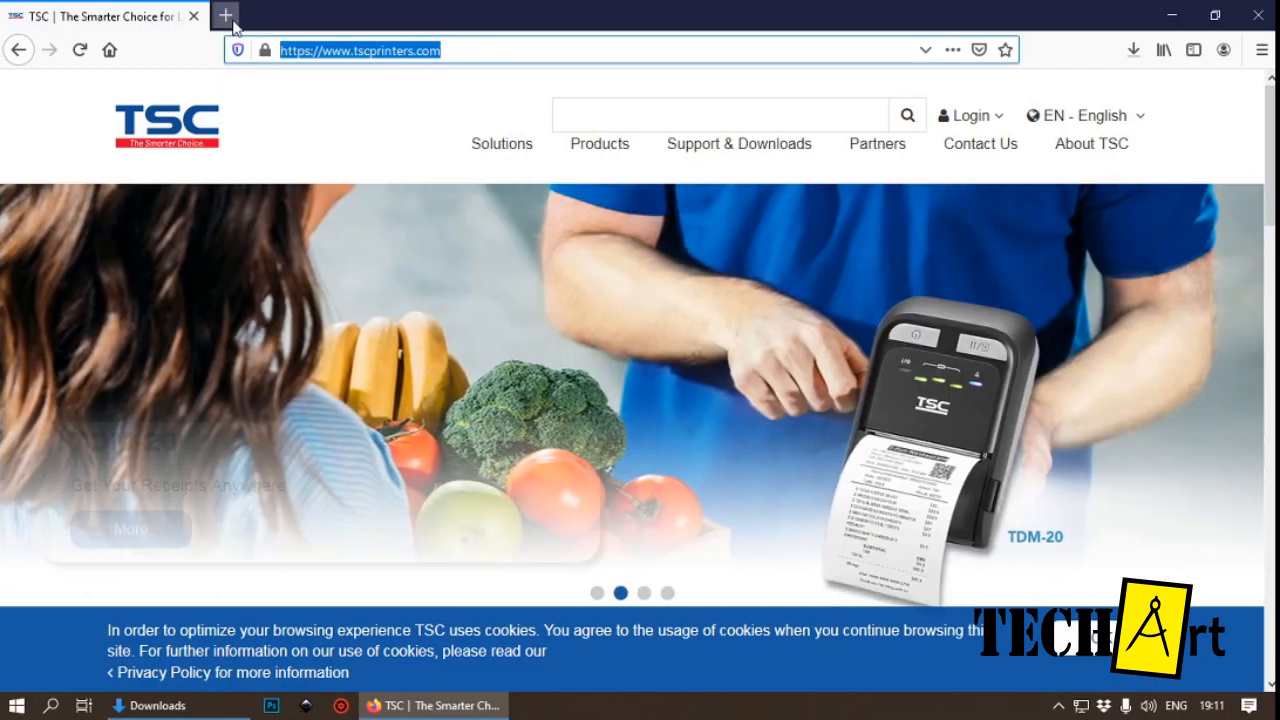
Search Google for "tscprinters" in a new browser tab and open the TSC Printers website from the results
left_click(225, 15)
left_click(393, 244)
type("ts")
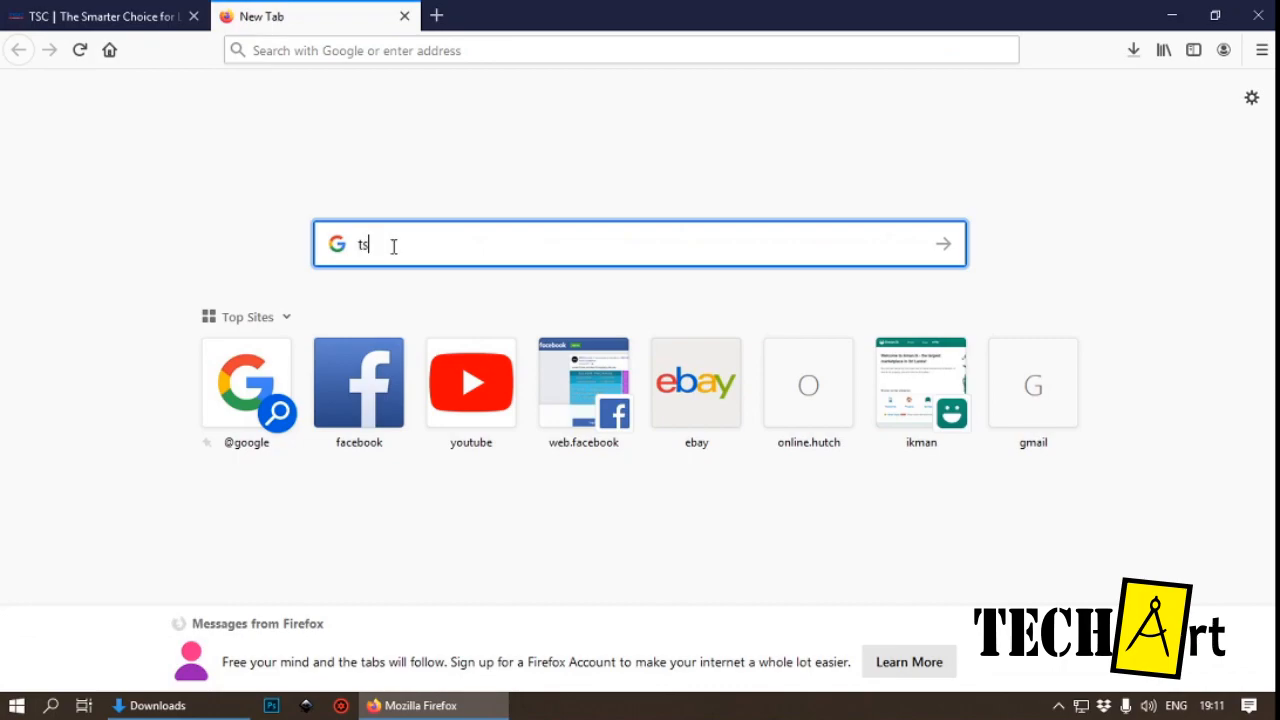
type("cprinters")
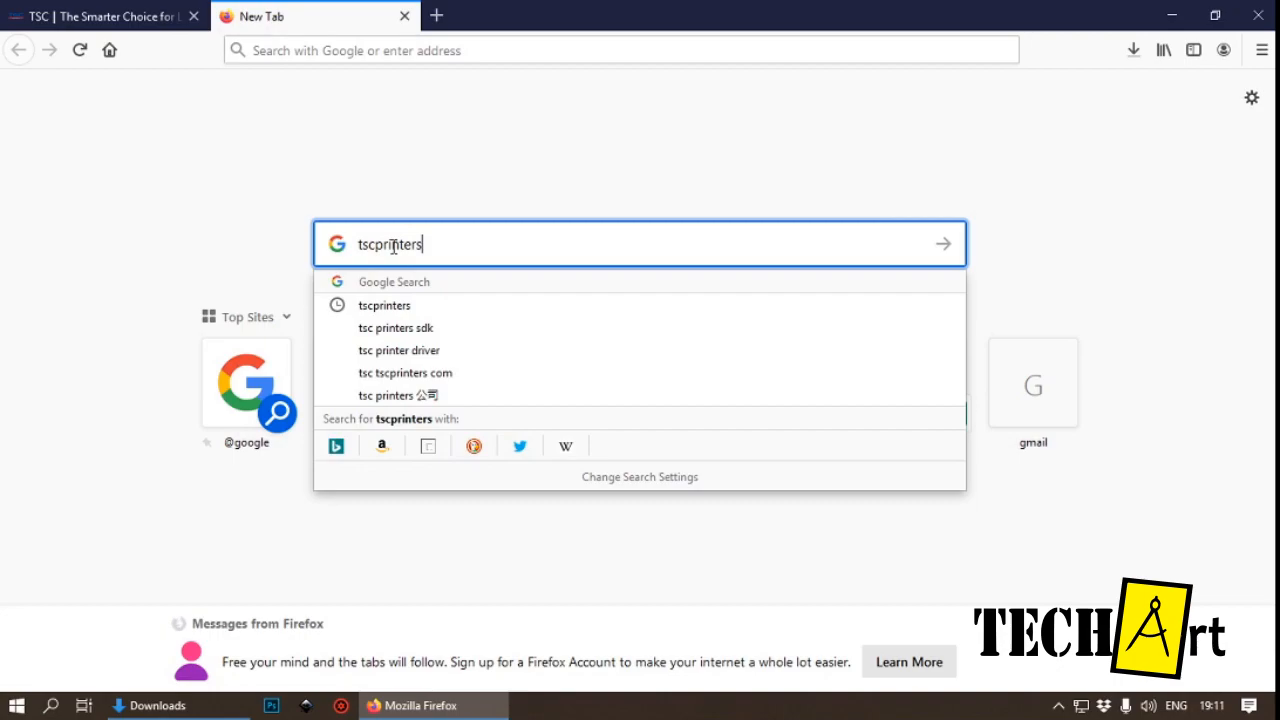
key("Return")
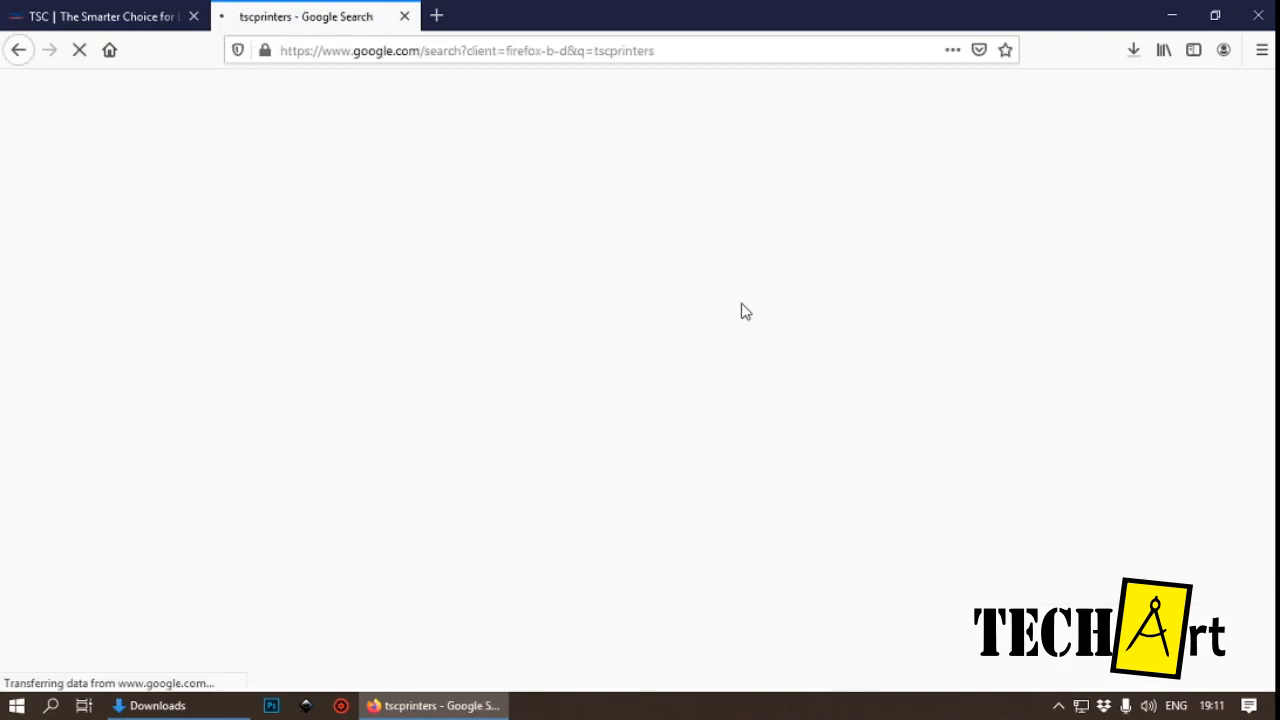
left_click(234, 273)
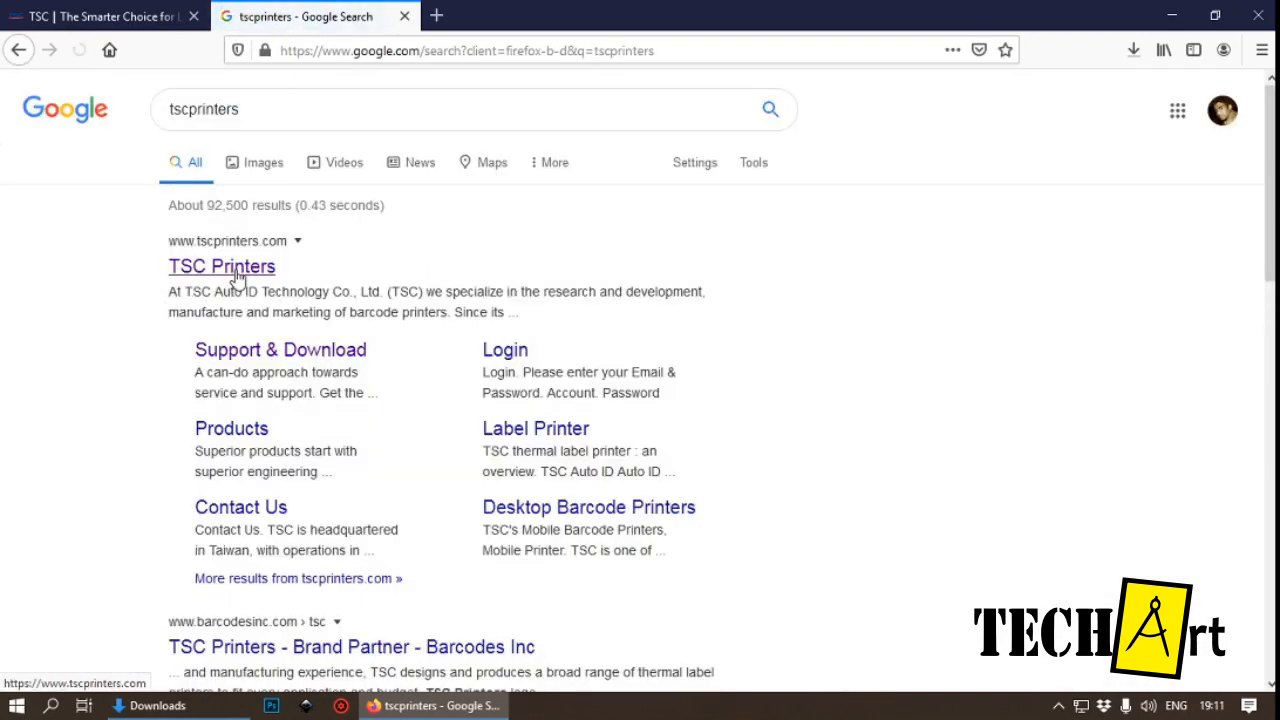
left_click(236, 271)
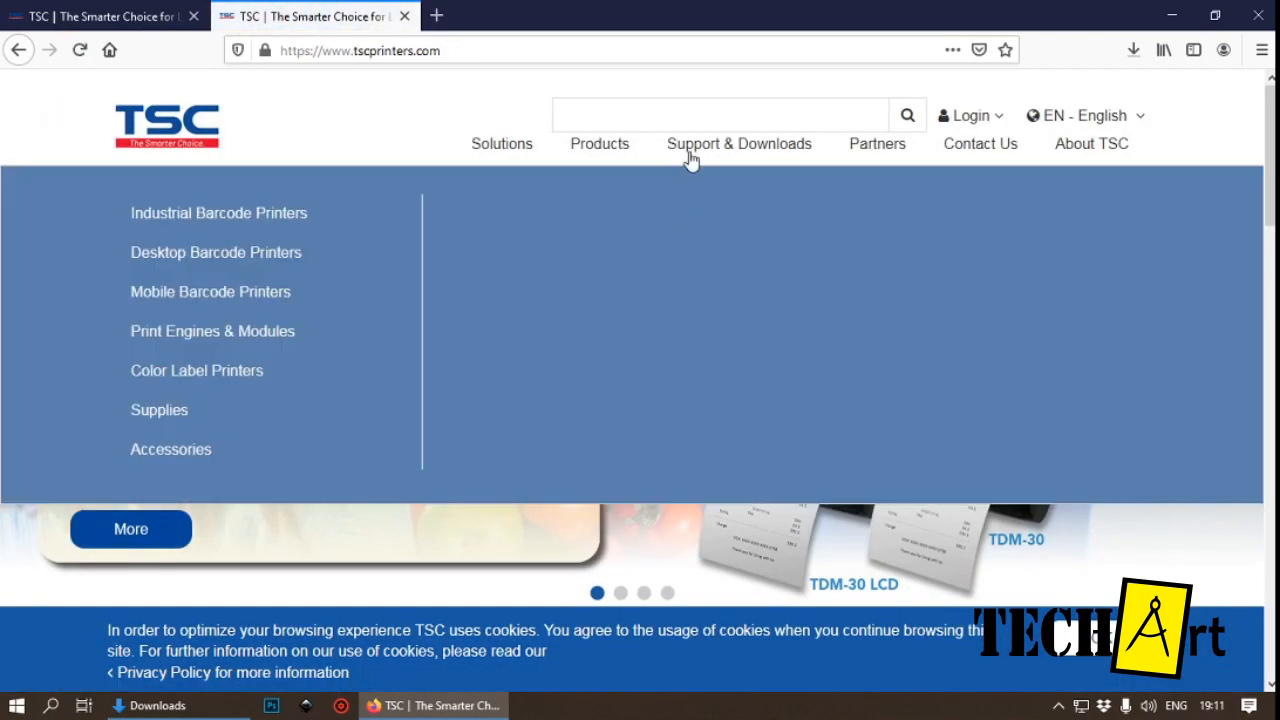
Open the Product Support & Downloads page of the TSC website
mouse_move(688, 156)
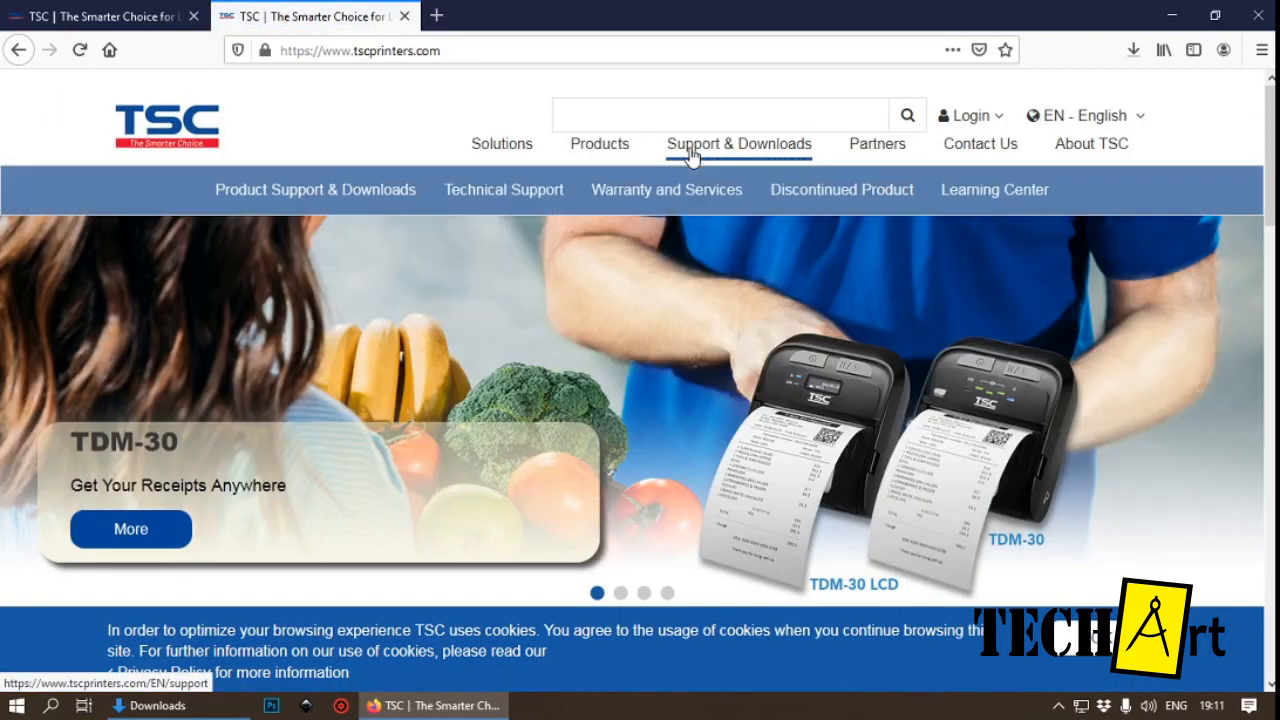
mouse_move(612, 158)
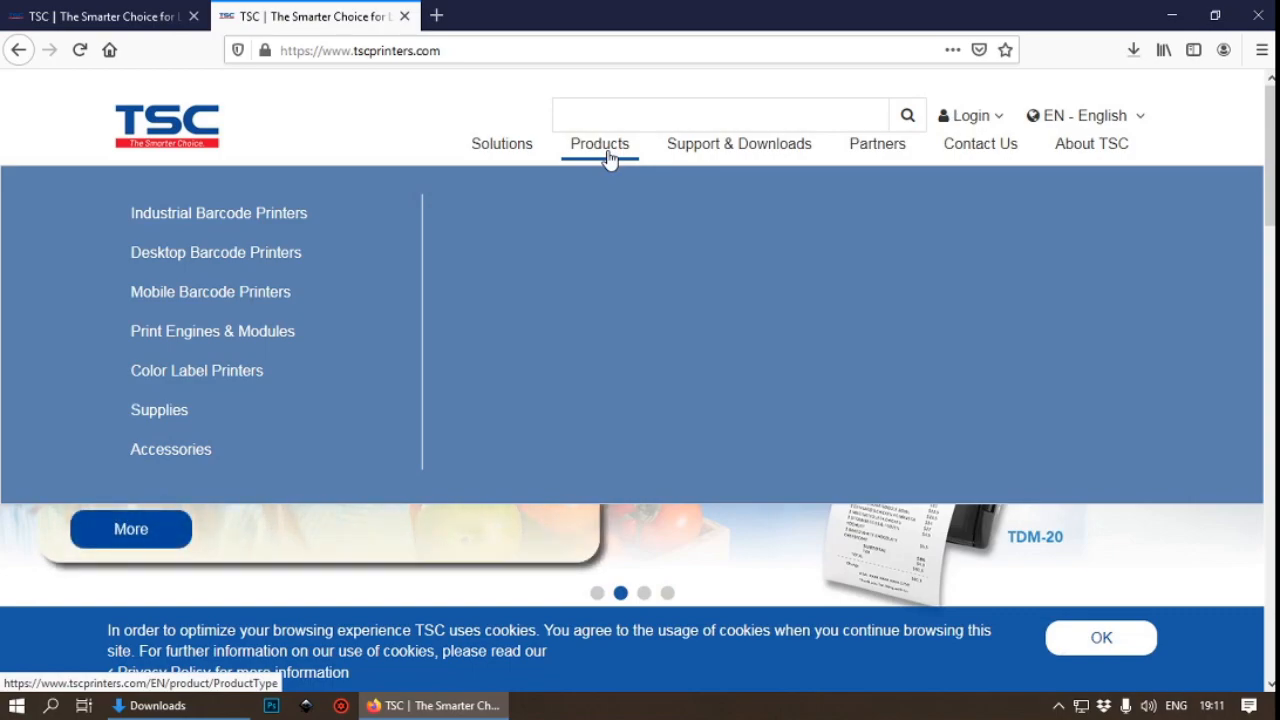
left_click(609, 158)
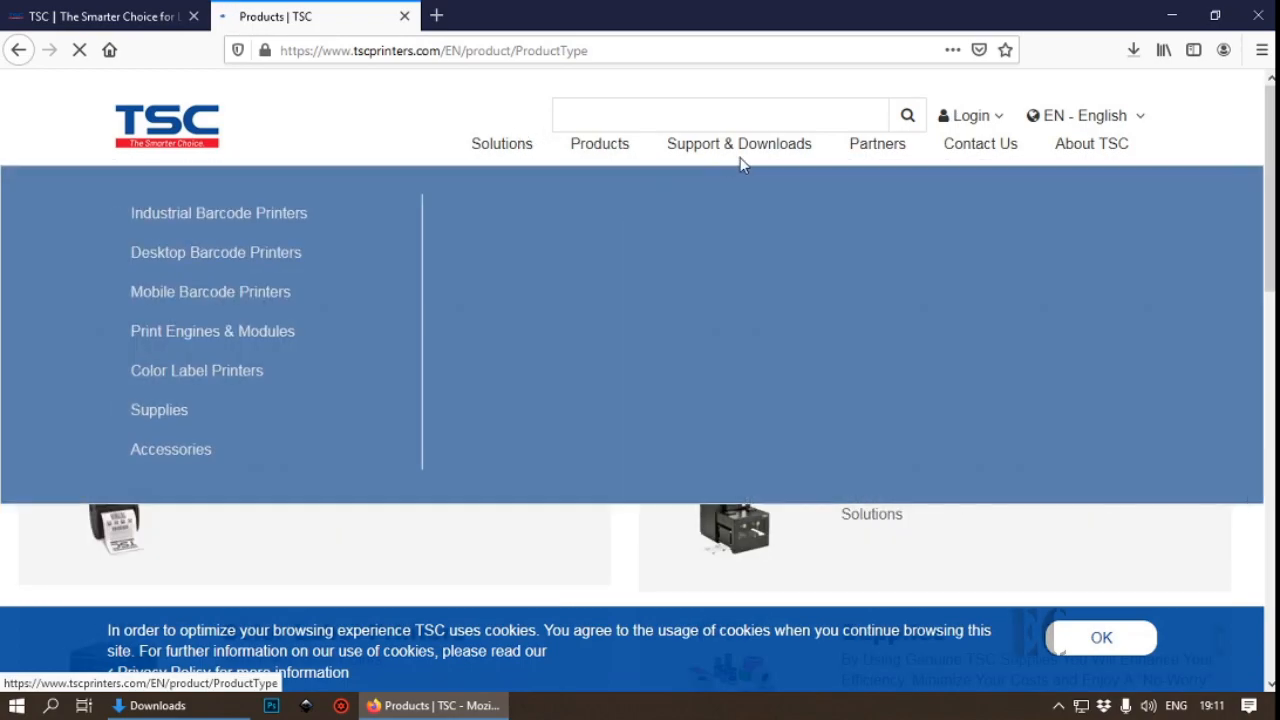
mouse_move(738, 158)
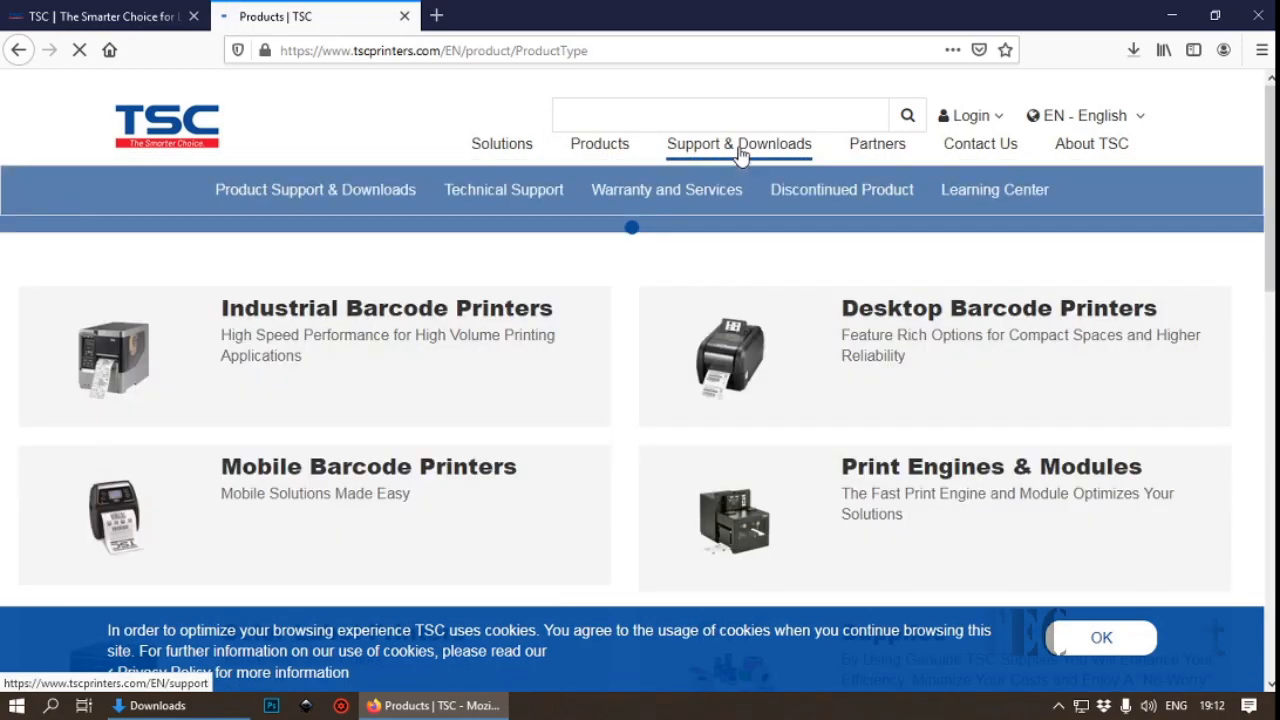
left_click(380, 196)
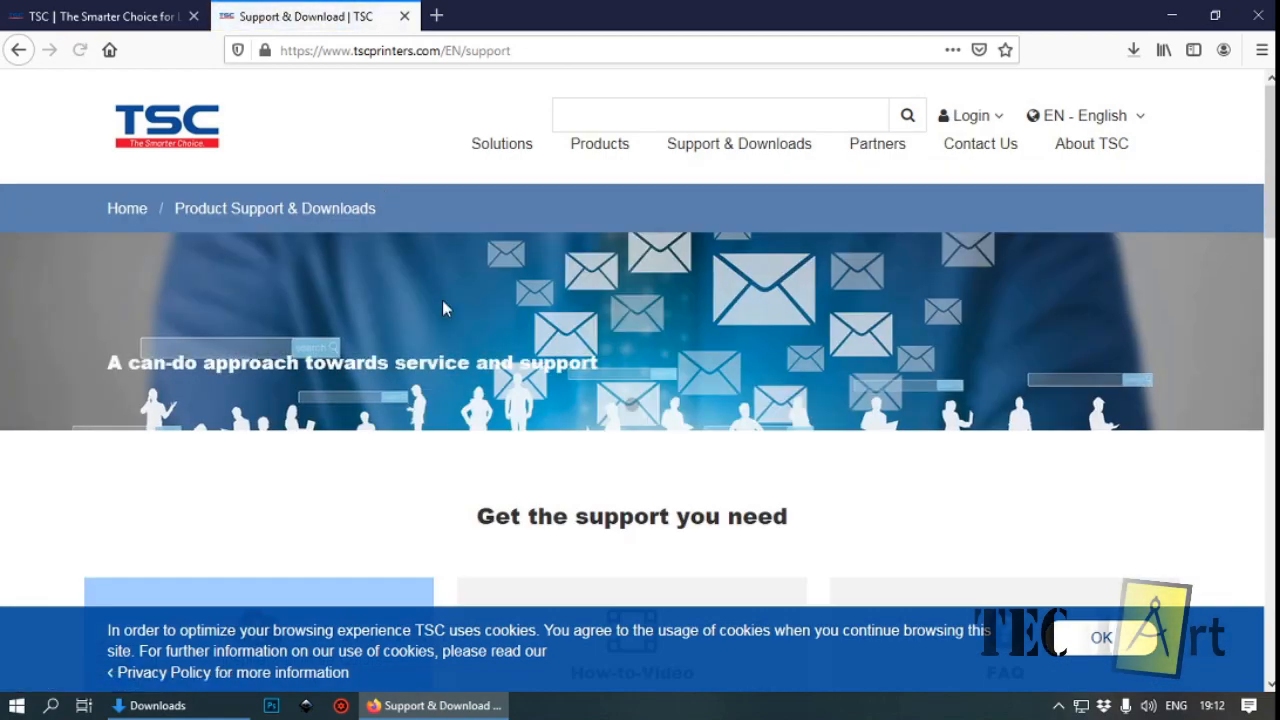
Set the download filters to Driver & Labeling software and the Labeling software subcategory
scroll(445, 308, "down", 5)
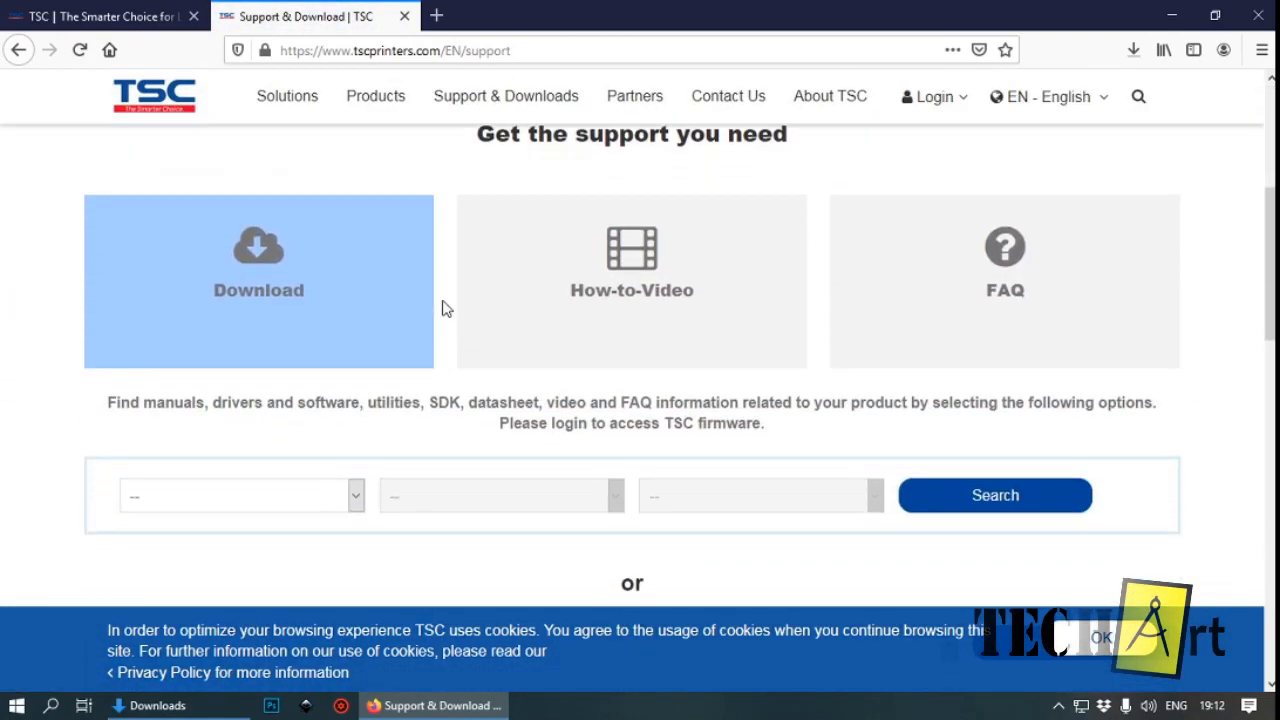
scroll(445, 308, "down", 1)
left_click(356, 404)
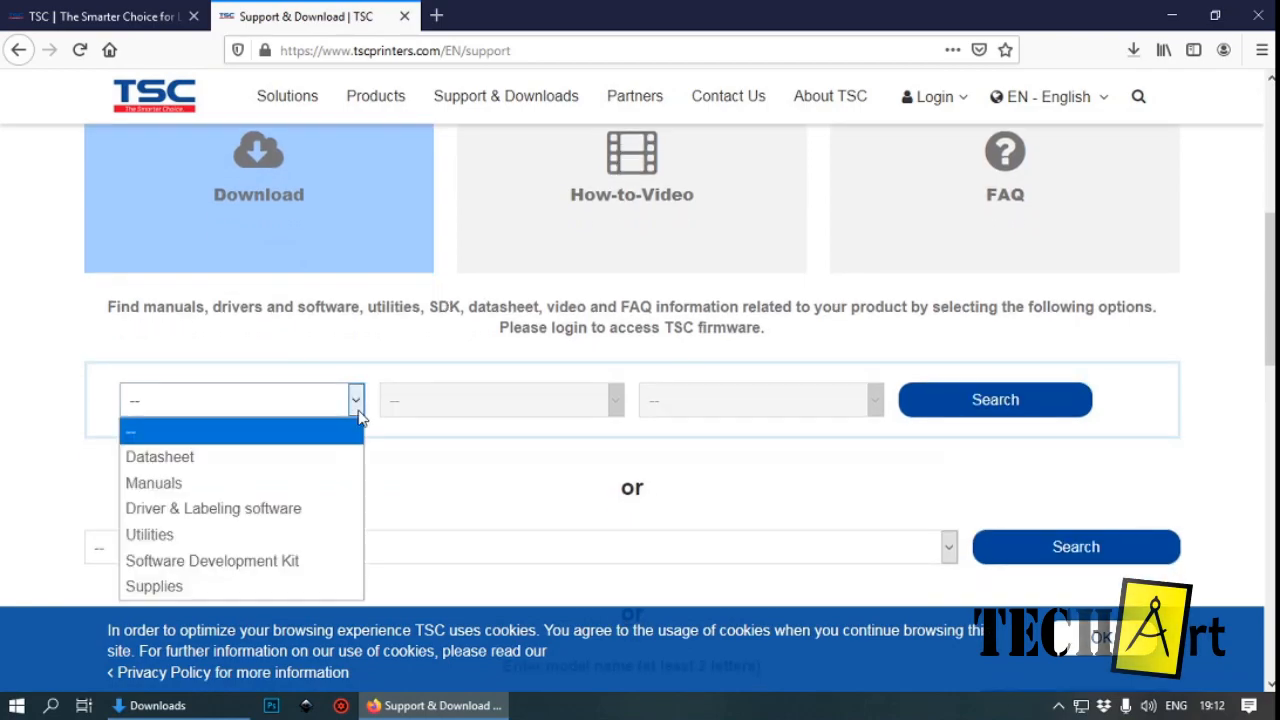
left_click(330, 510)
left_click(615, 402)
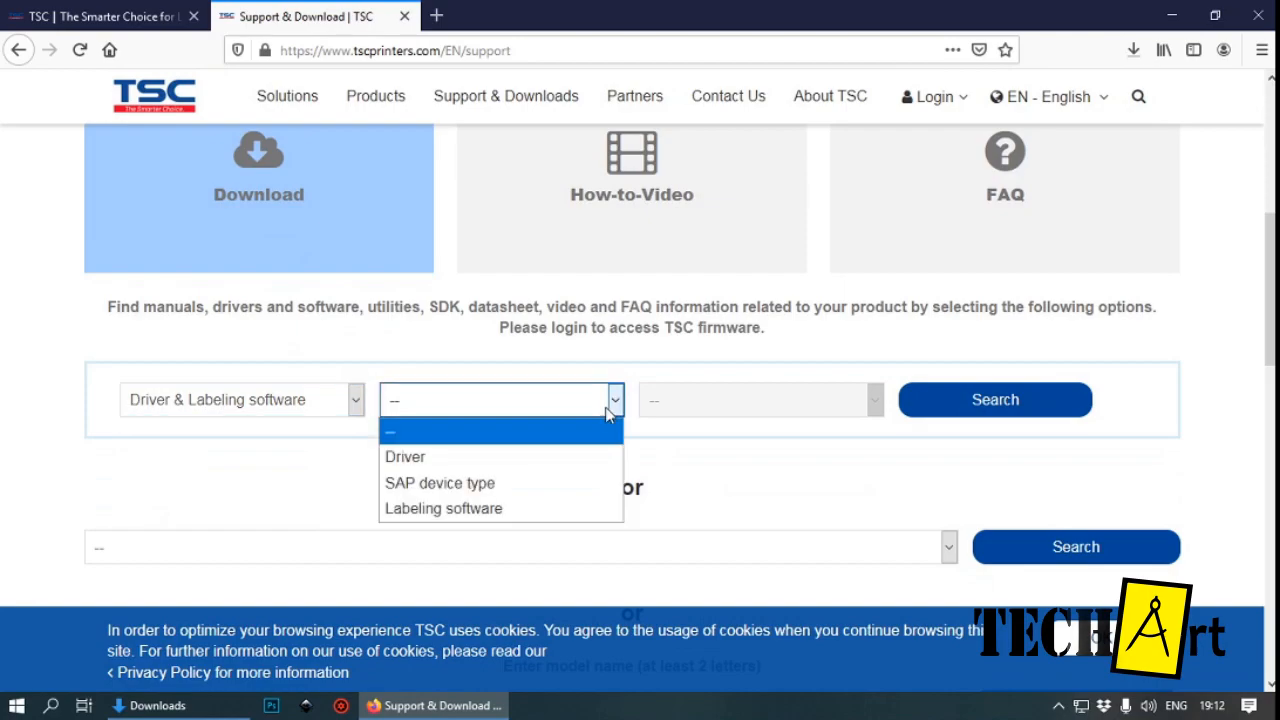
left_click(563, 508)
Choose the TE200 printer model and run the search for its labeling software
left_click(874, 402)
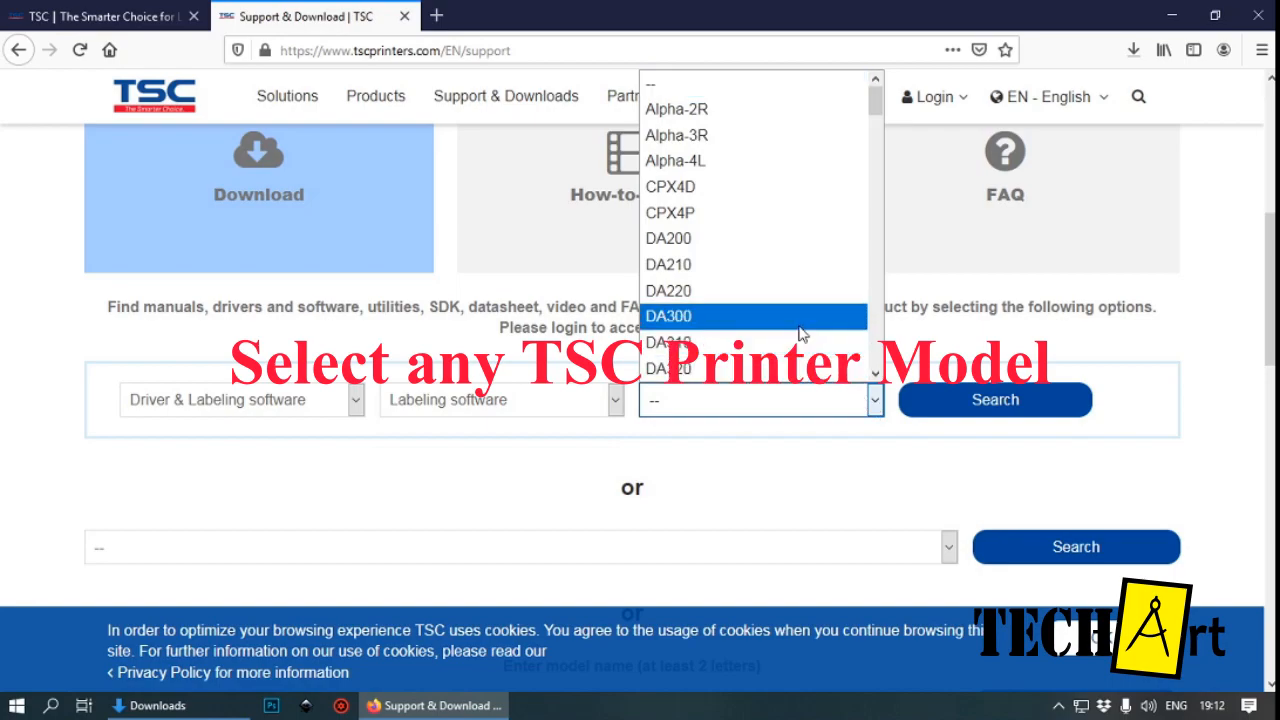
key("t")
key("Down")
key("Down")
key("Down")
key("Down")
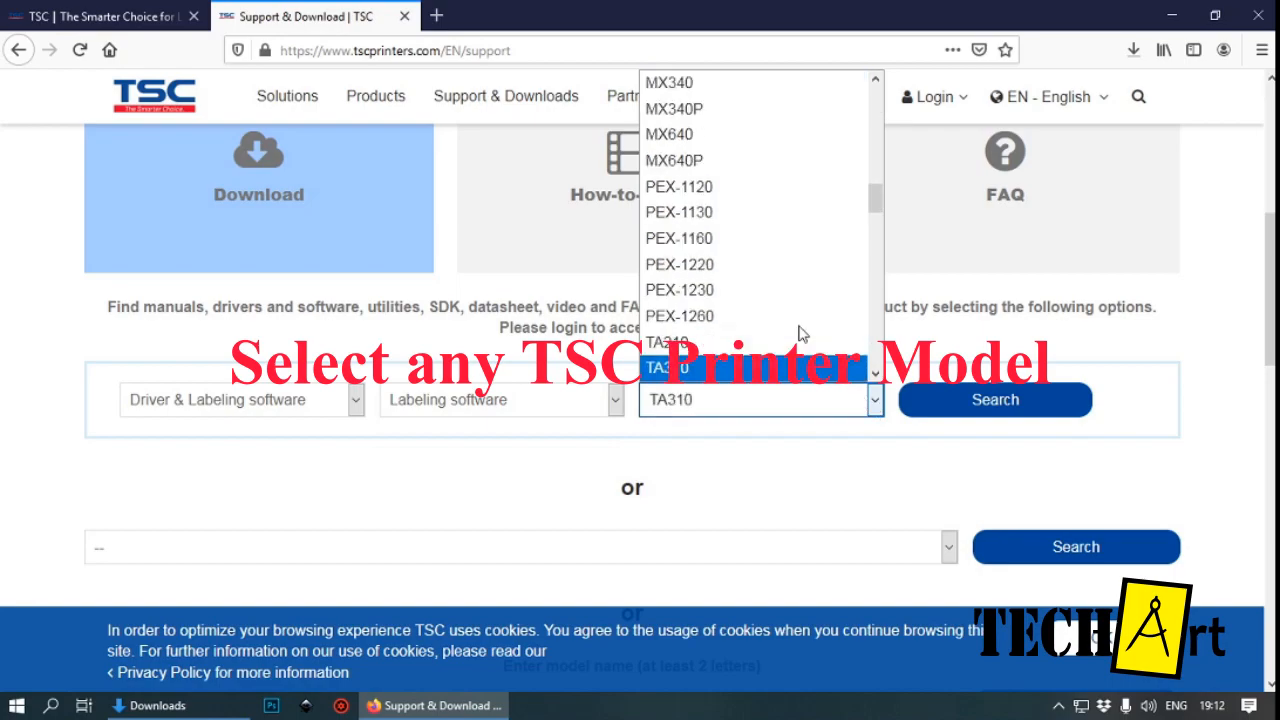
key("Down")
key("Down")
key("Down")
key("Down")
key("Down")
key("Down")
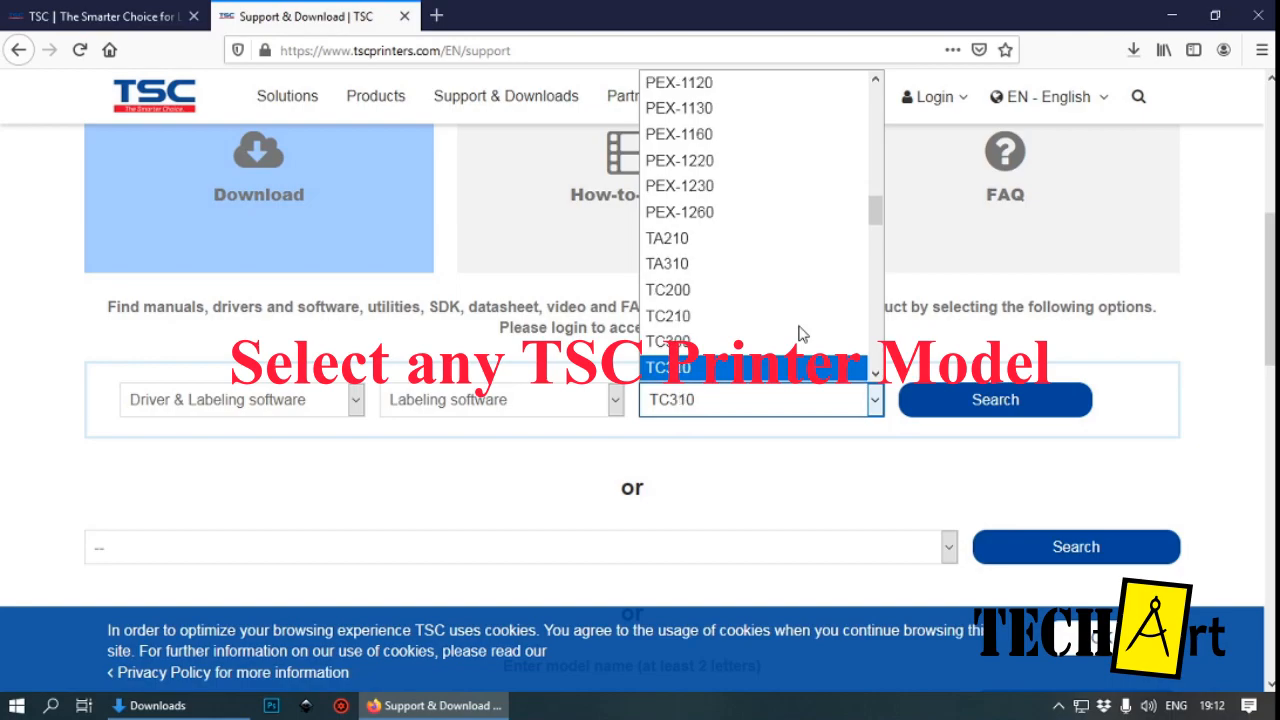
key("Down")
key("Down")
key("Down")
key("Down")
key("Down")
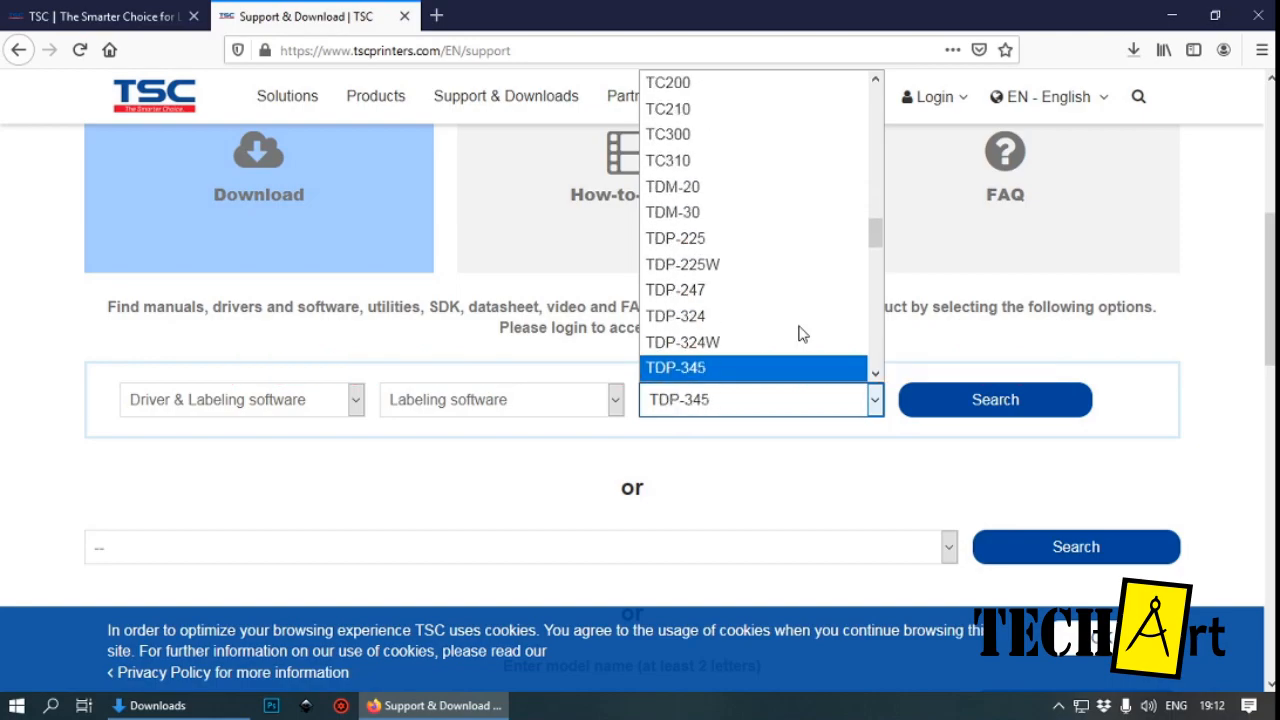
key("Return")
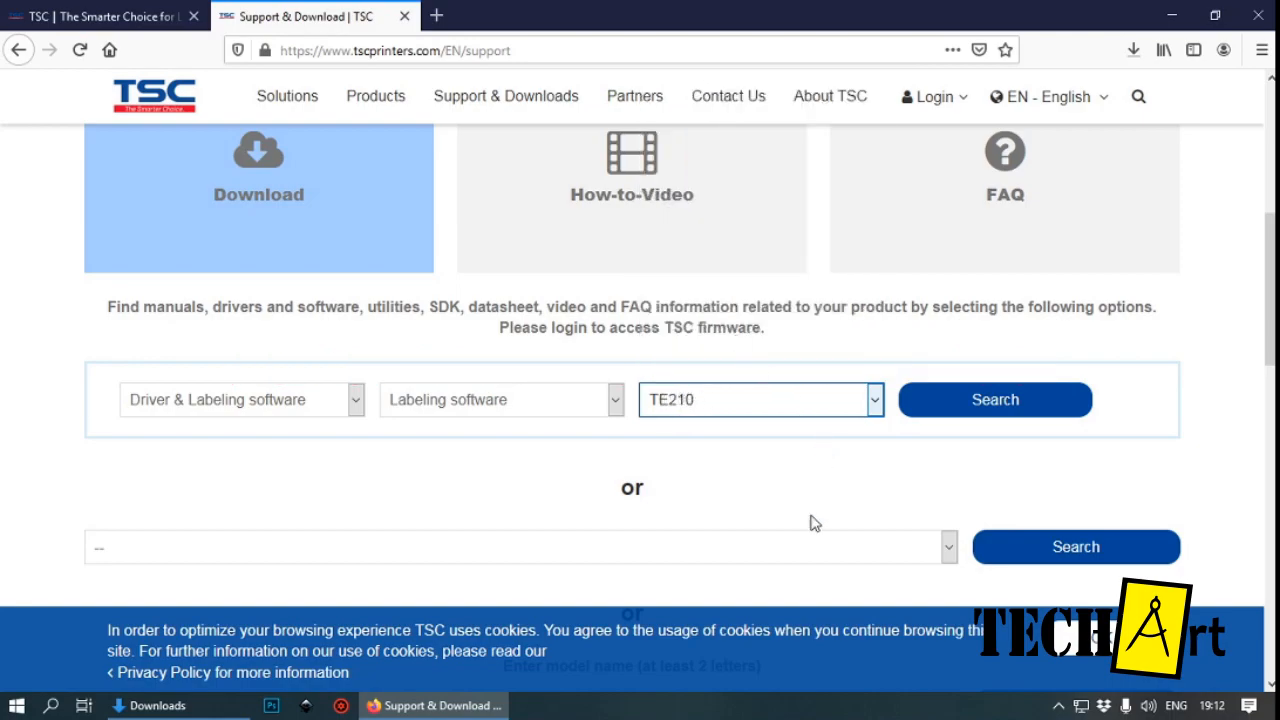
left_click(1005, 401)
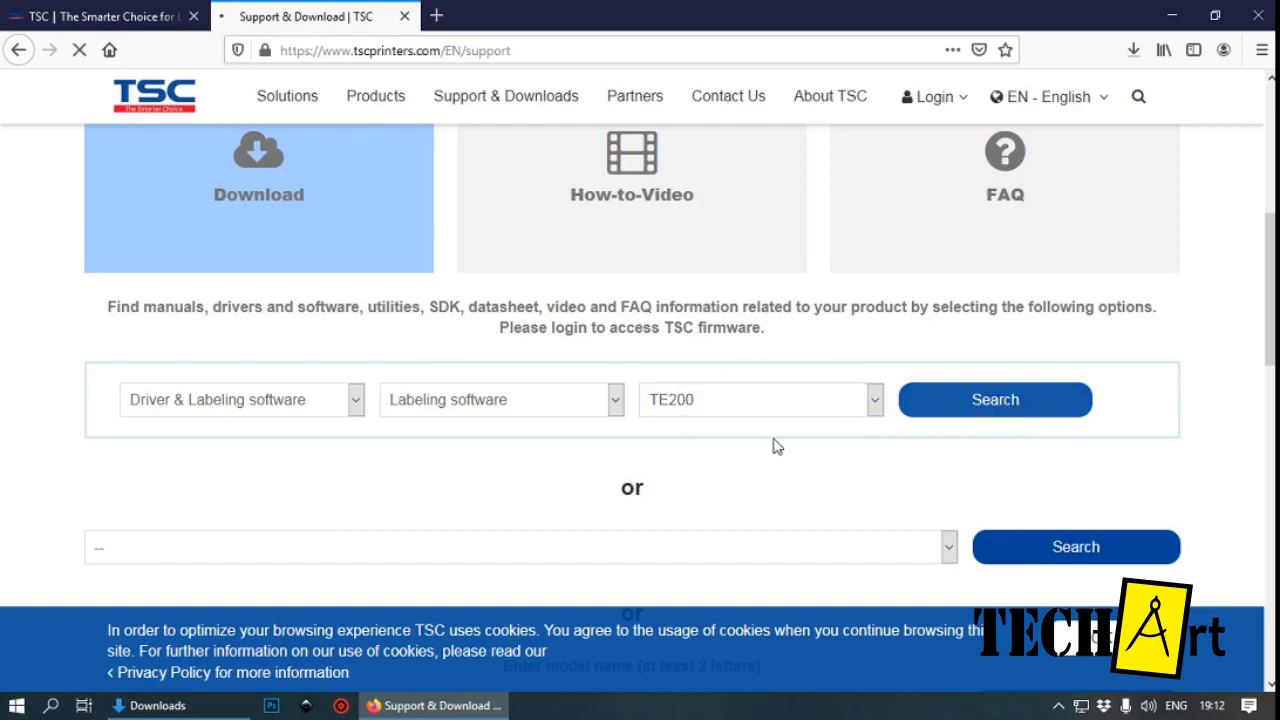
Open the Labeling software list in the TE200 Series Driver & Labeling software section and request the TSC BarTender UltraLite download
scroll(777, 446, "down", 2)
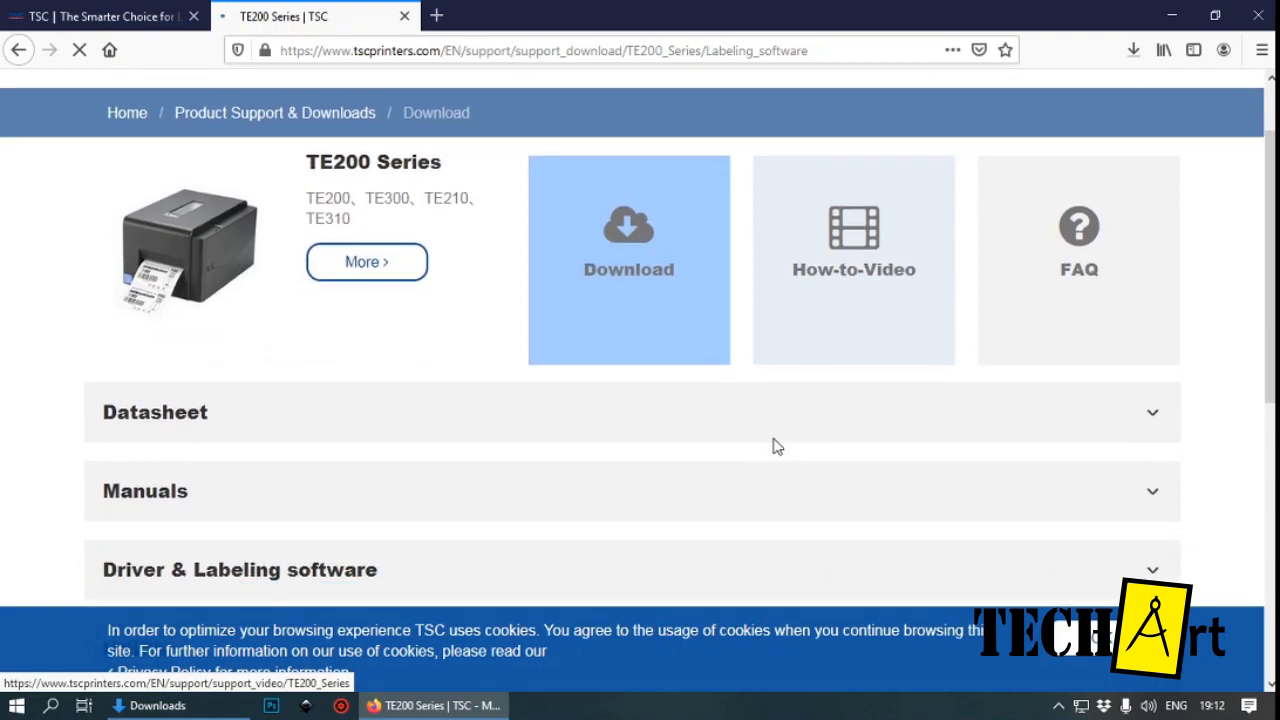
scroll(777, 446, "down", 3)
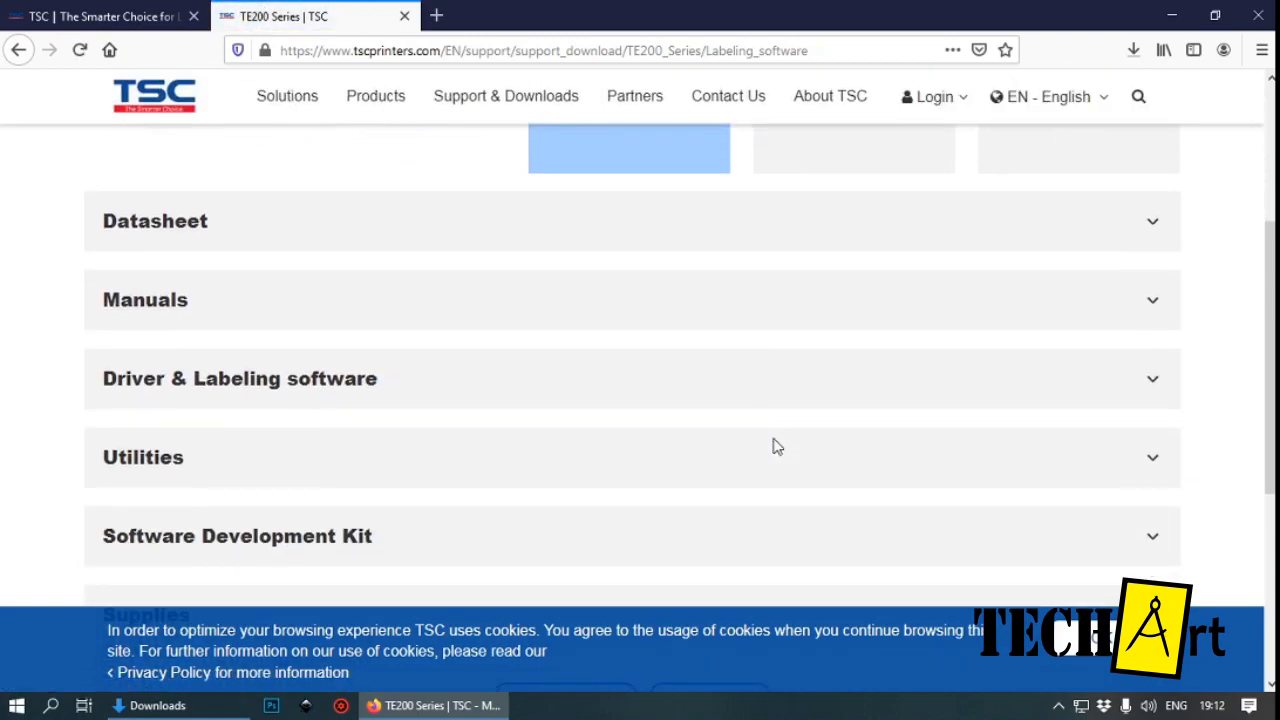
scroll(777, 446, "down", 2)
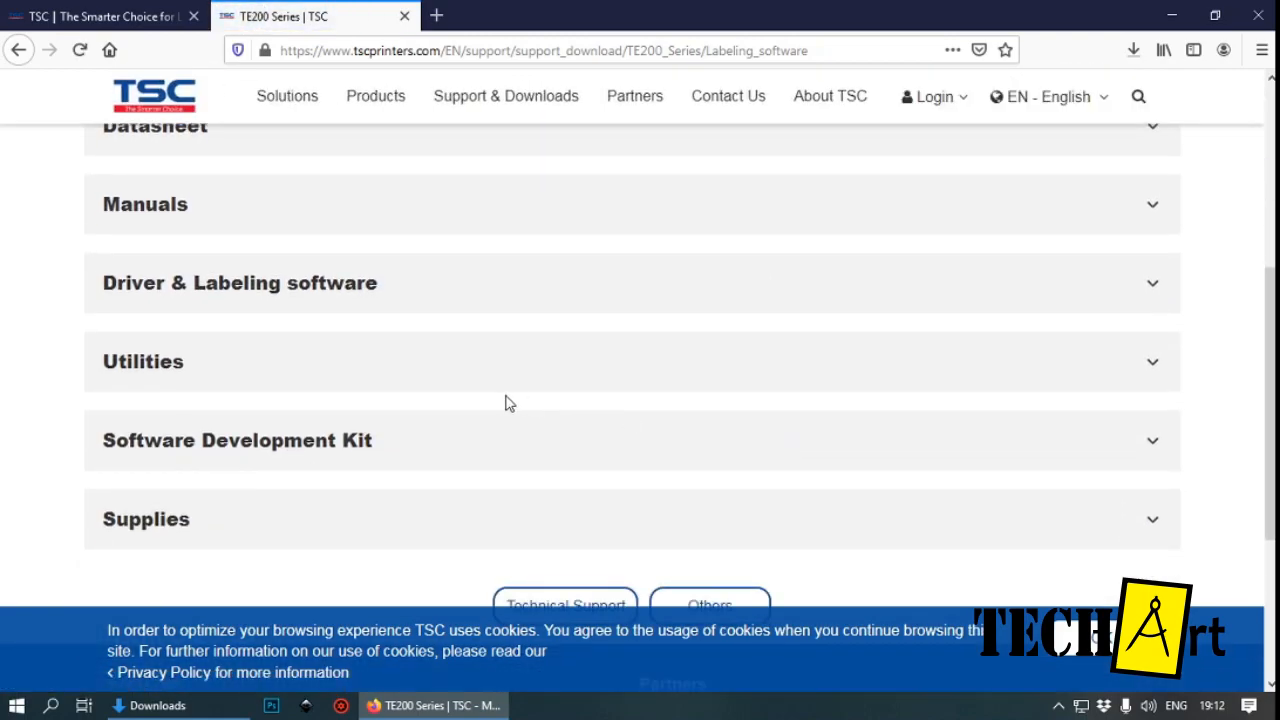
left_click(371, 286)
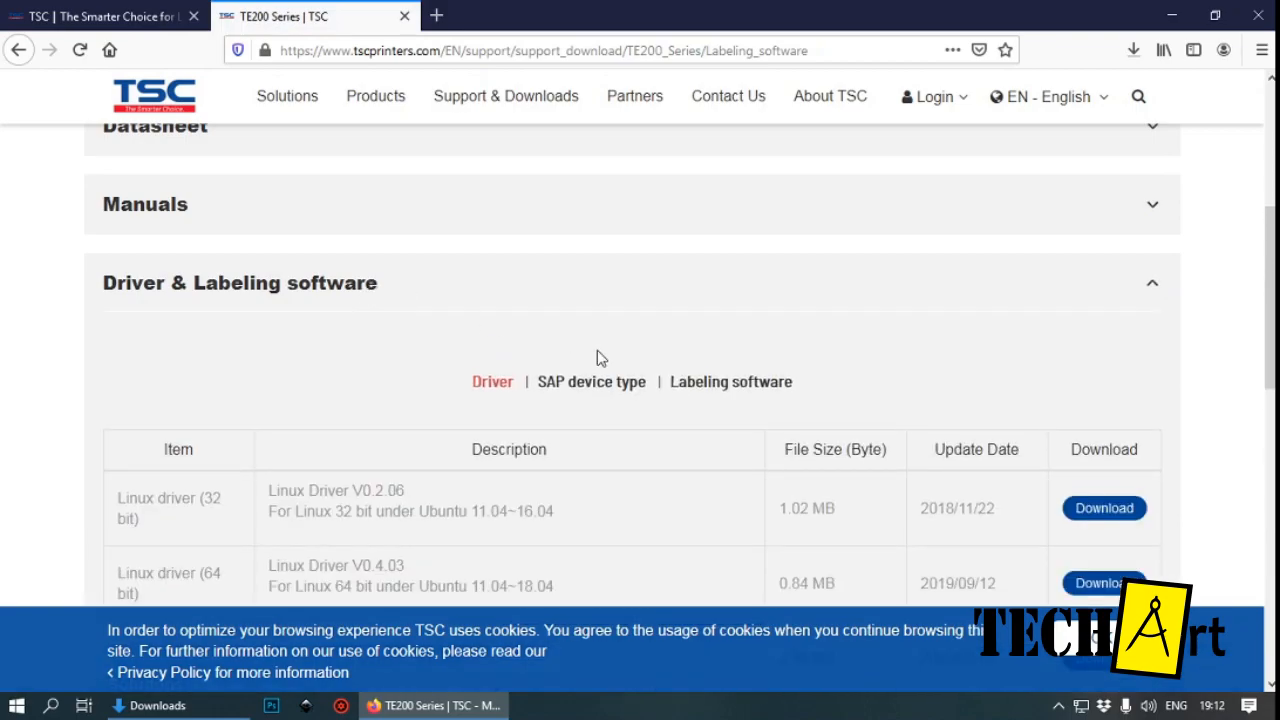
scroll(600, 358, "down", 2)
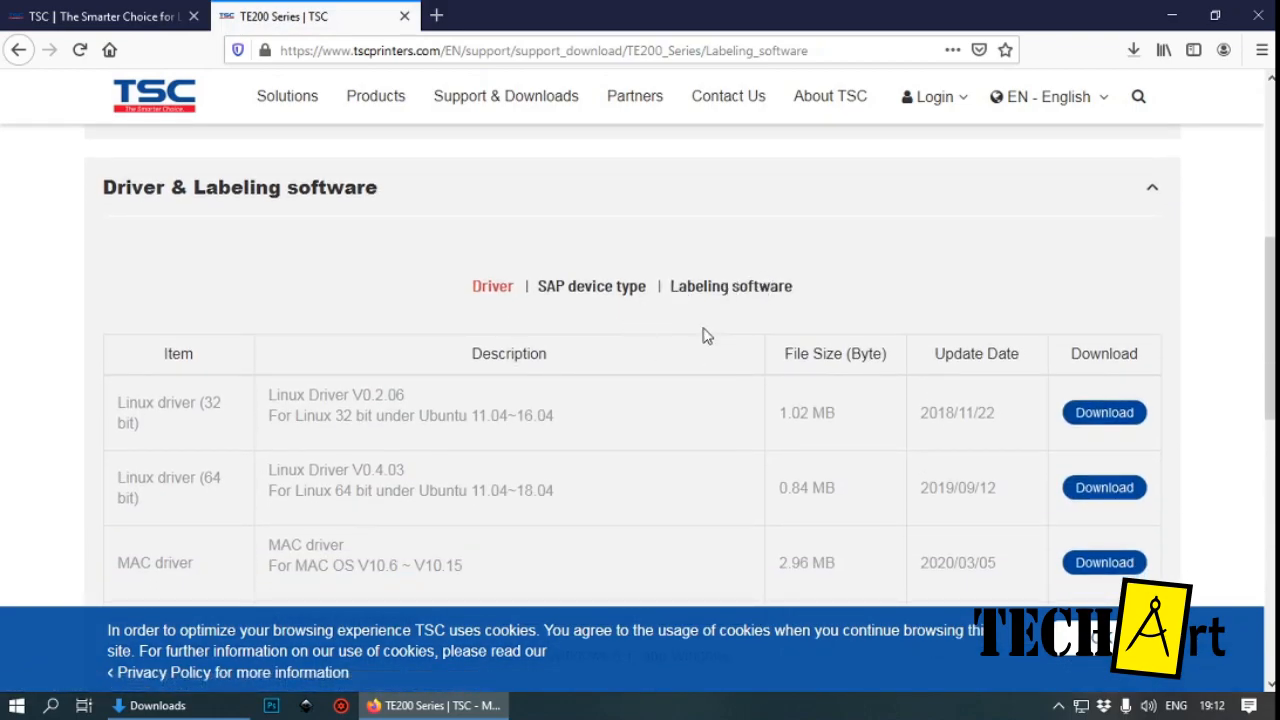
scroll(706, 334, "down", 2)
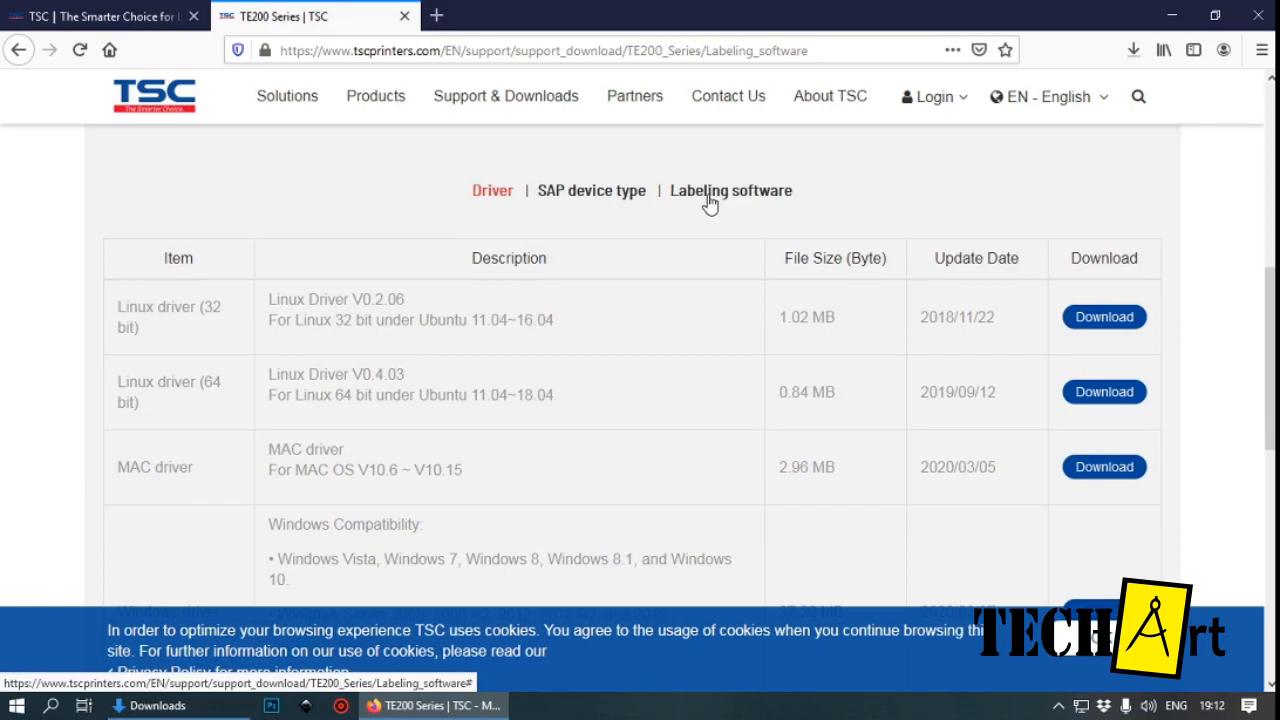
left_click(711, 195)
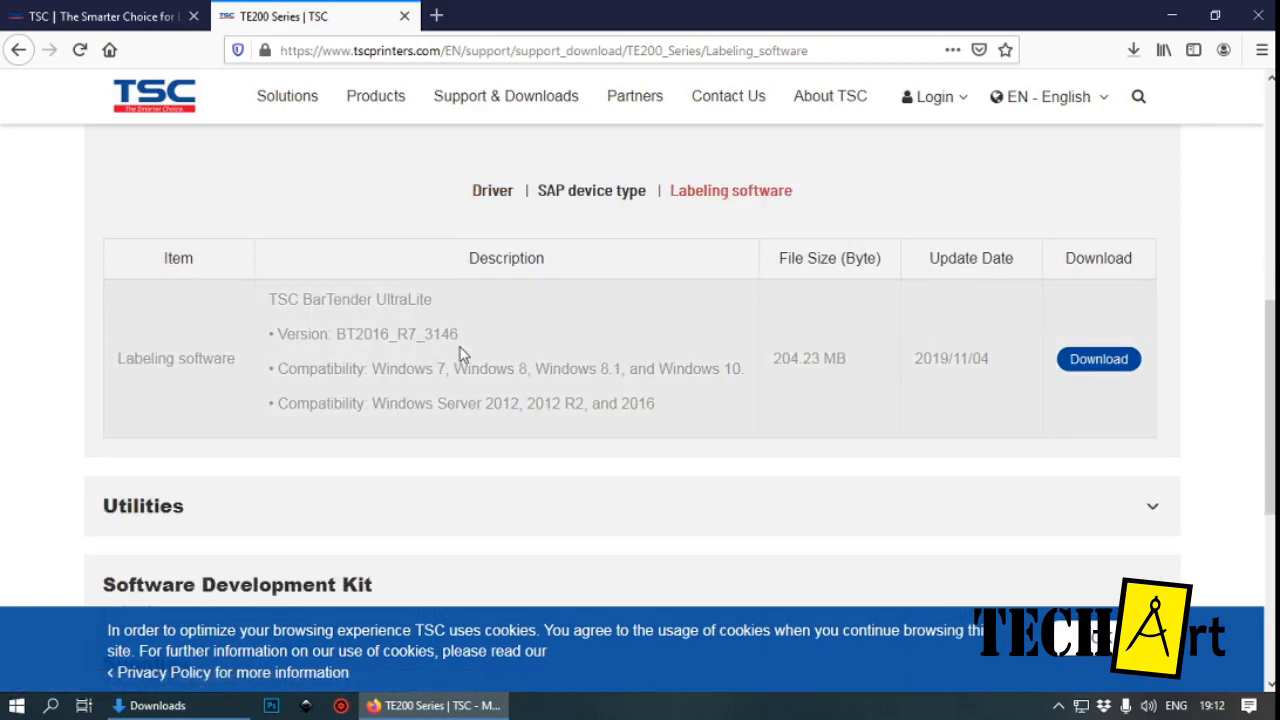
left_click(1097, 360)
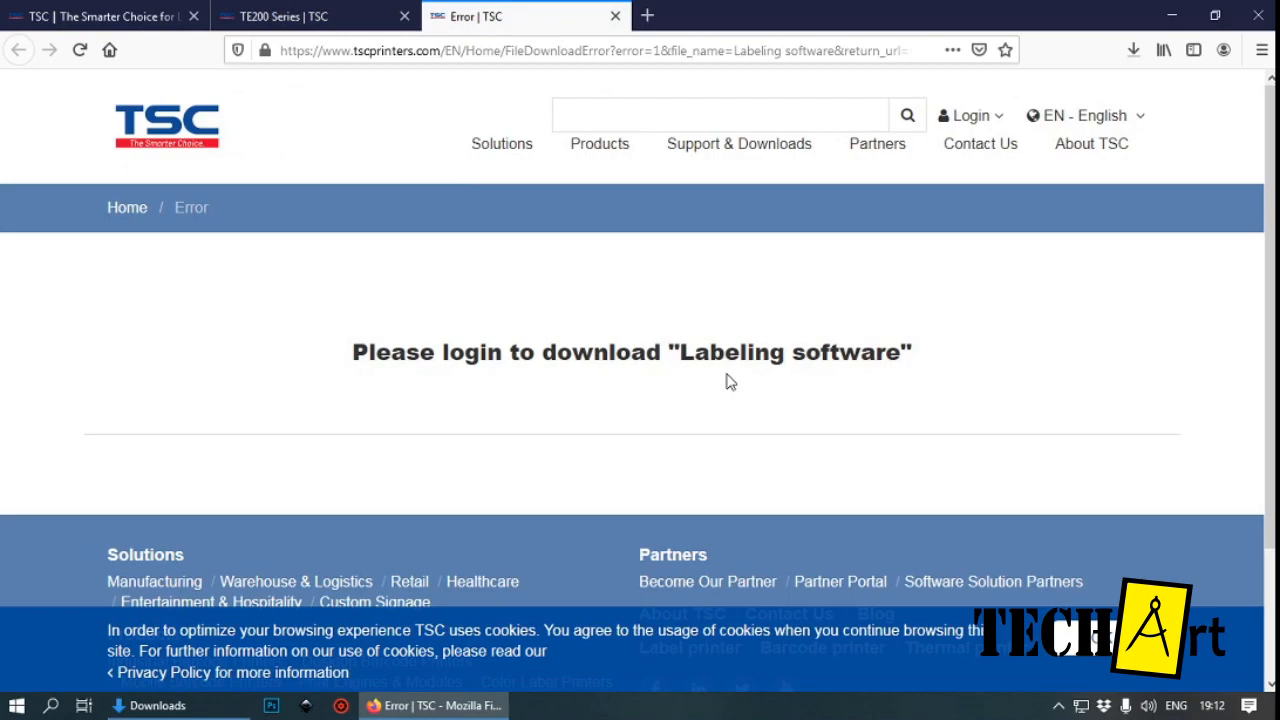
Open the User Registration page of the TSC website
scroll(730, 381, "down", 3)
scroll(730, 381, "up", 3)
left_click(984, 122)
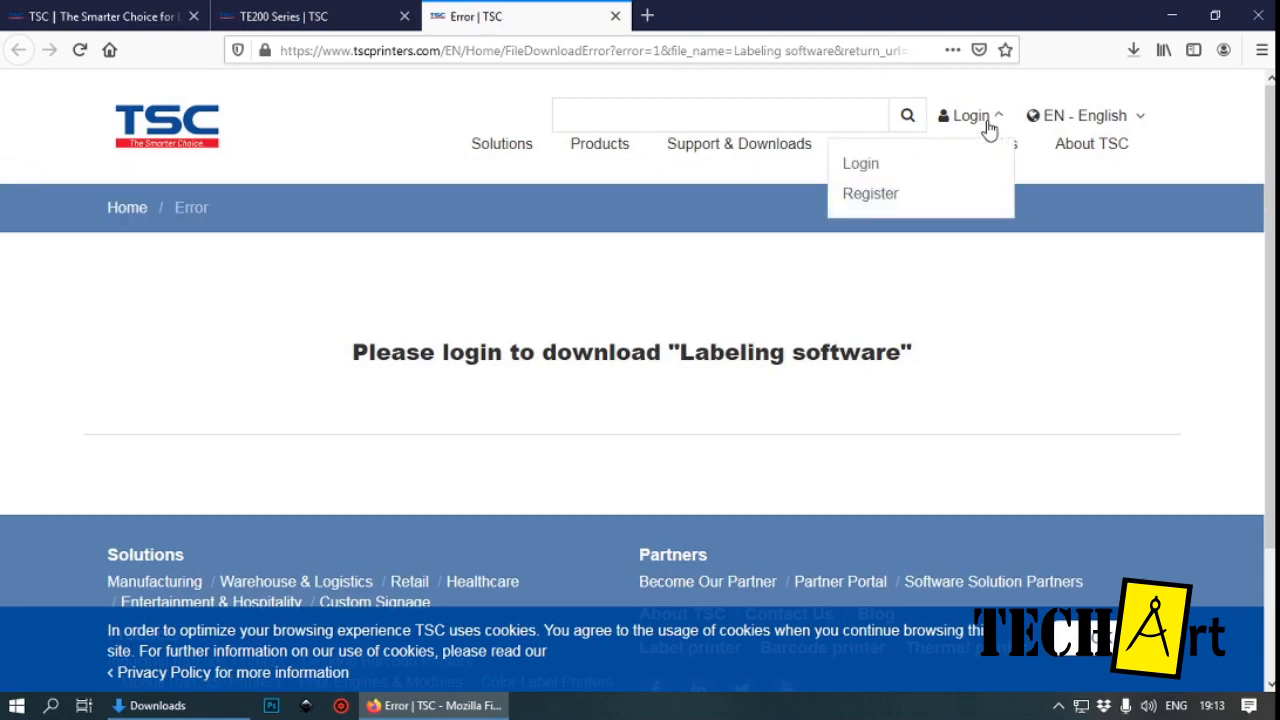
left_click(927, 199)
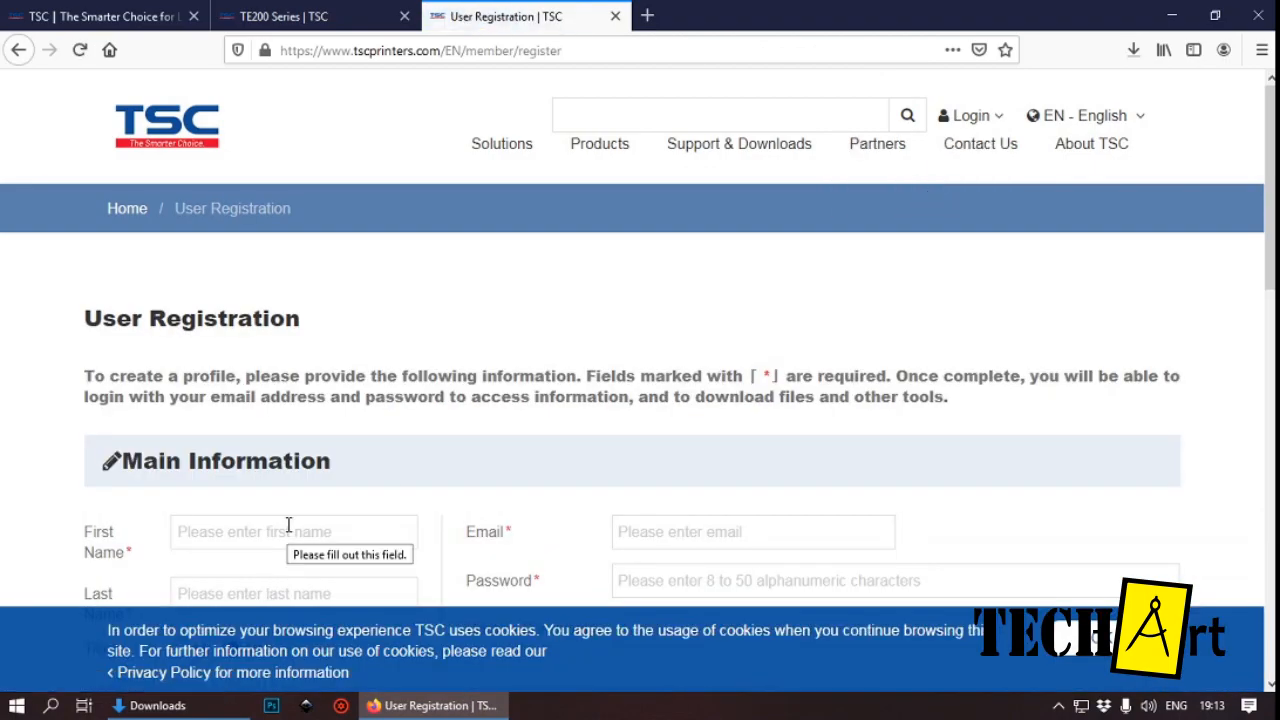
Examine the main, company and other information fields and the word verification on the registration form
scroll(287, 531, "down", 2)
left_click(286, 436)
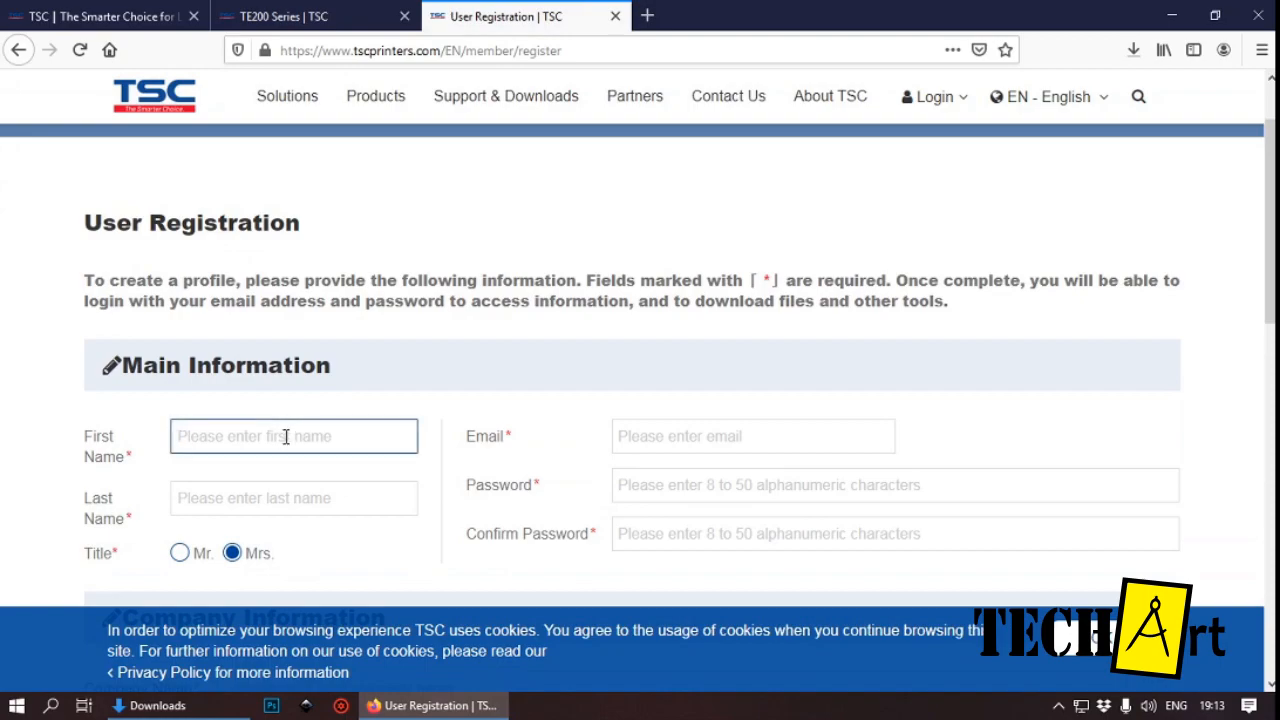
scroll(258, 477, "down", 3)
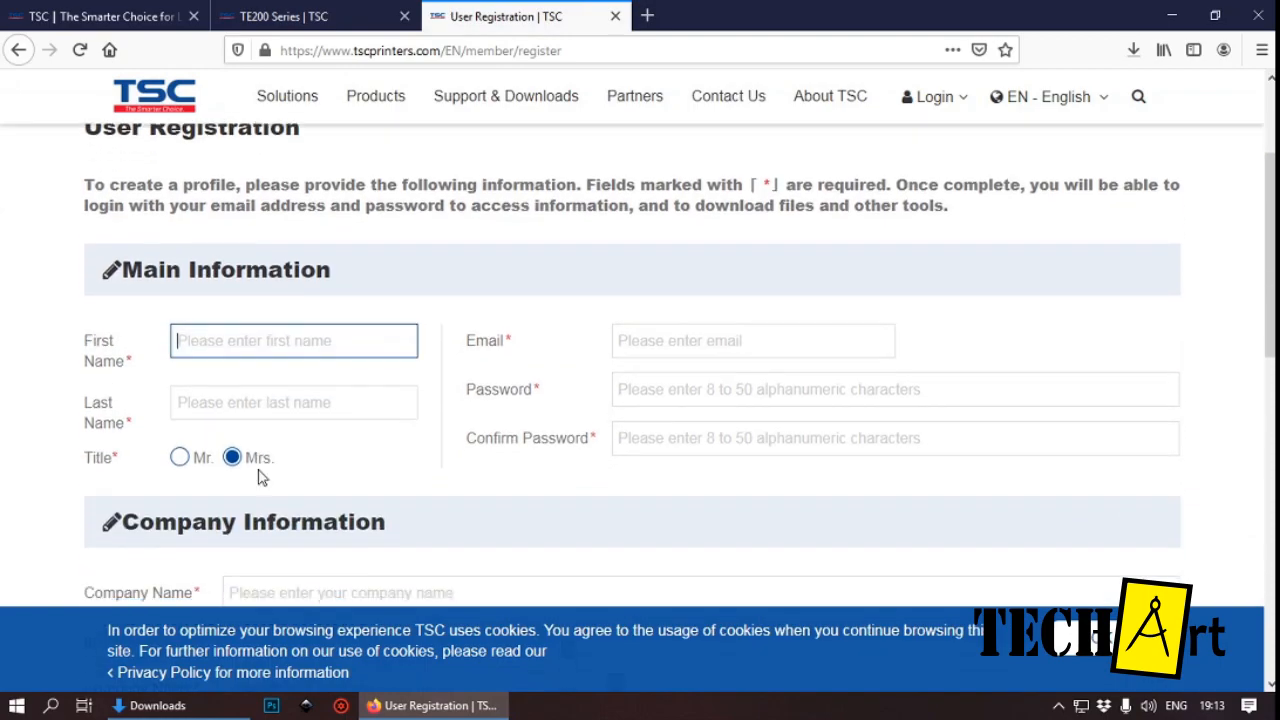
scroll(258, 477, "down", 5)
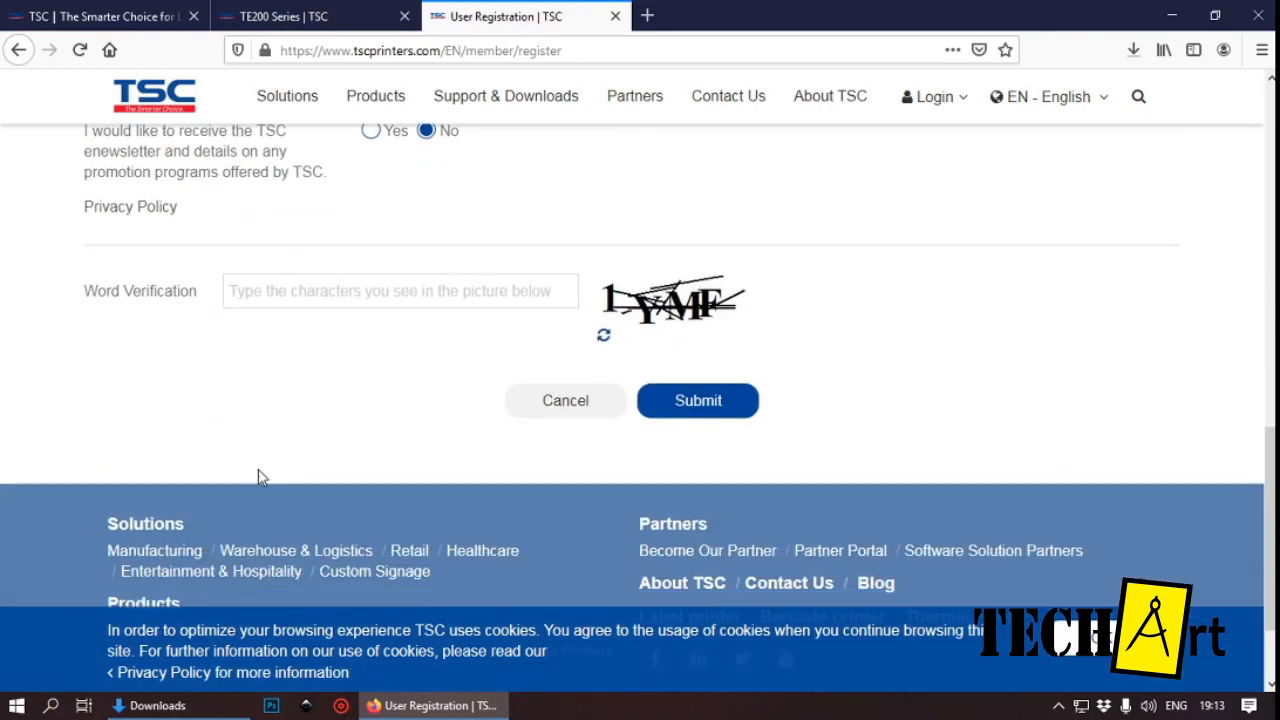
scroll(268, 469, "up", 4)
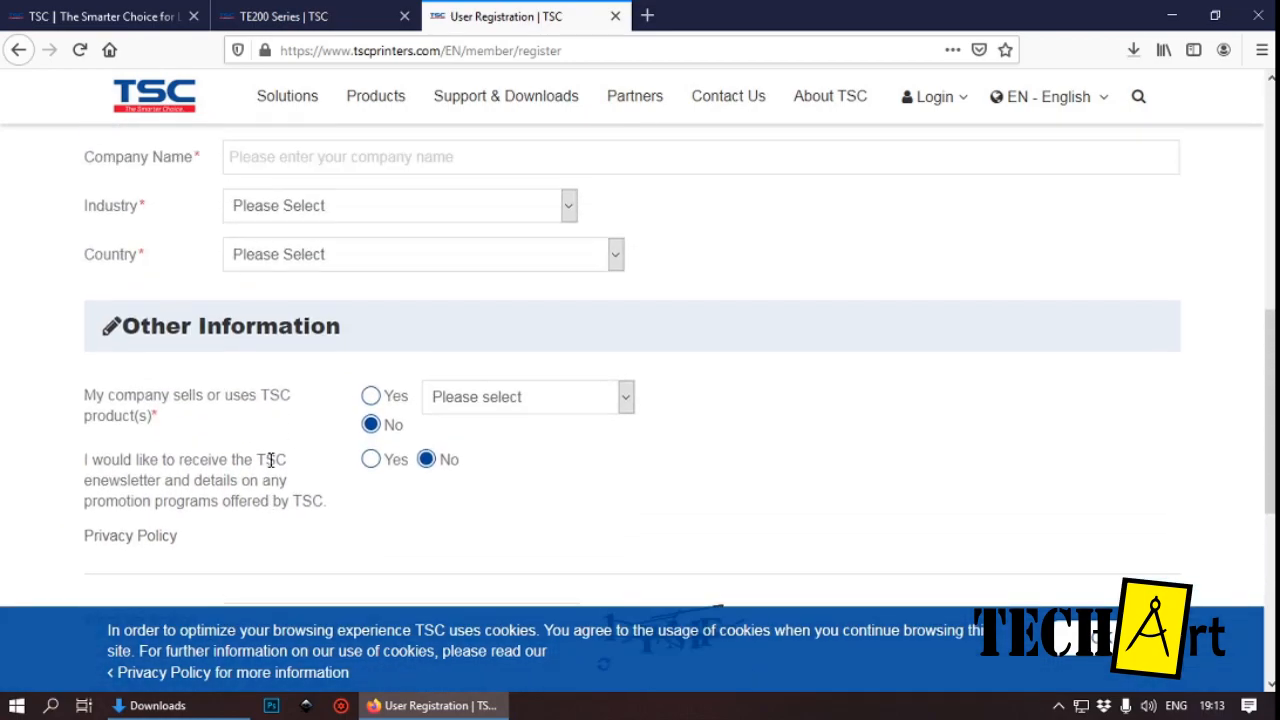
scroll(268, 469, "up", 2)
scroll(268, 469, "up", 1)
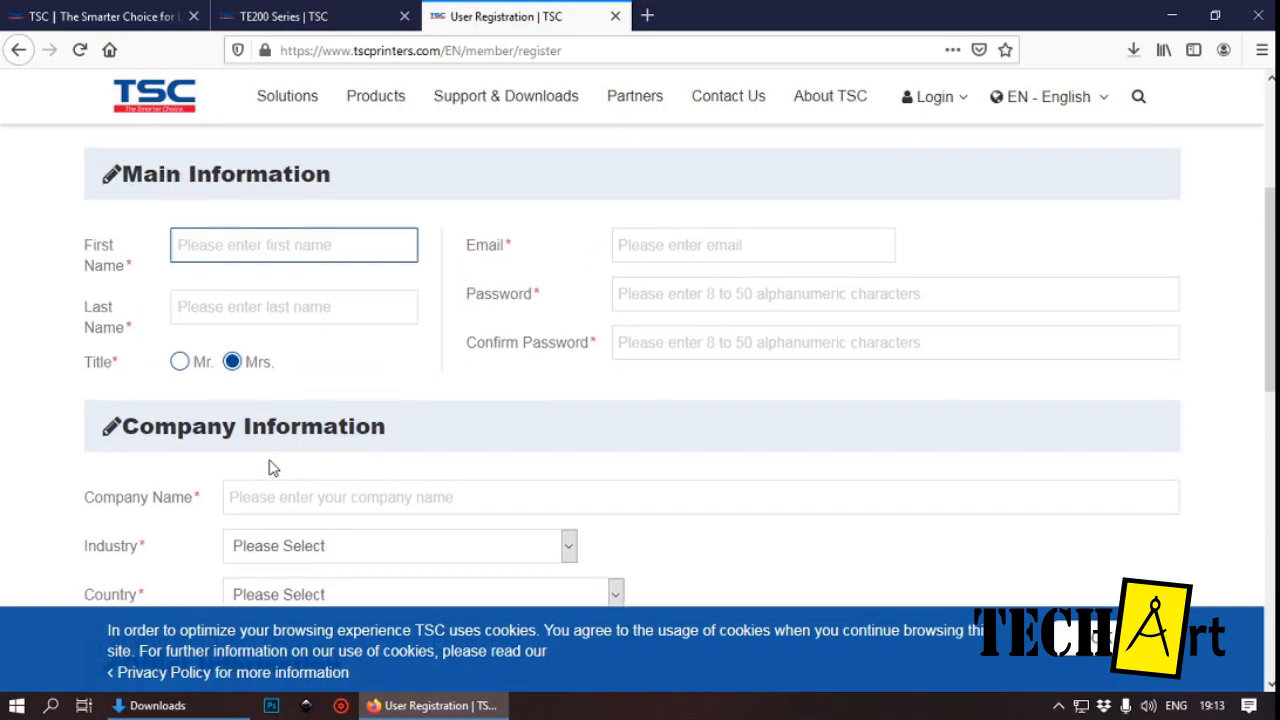
scroll(268, 469, "down", 3)
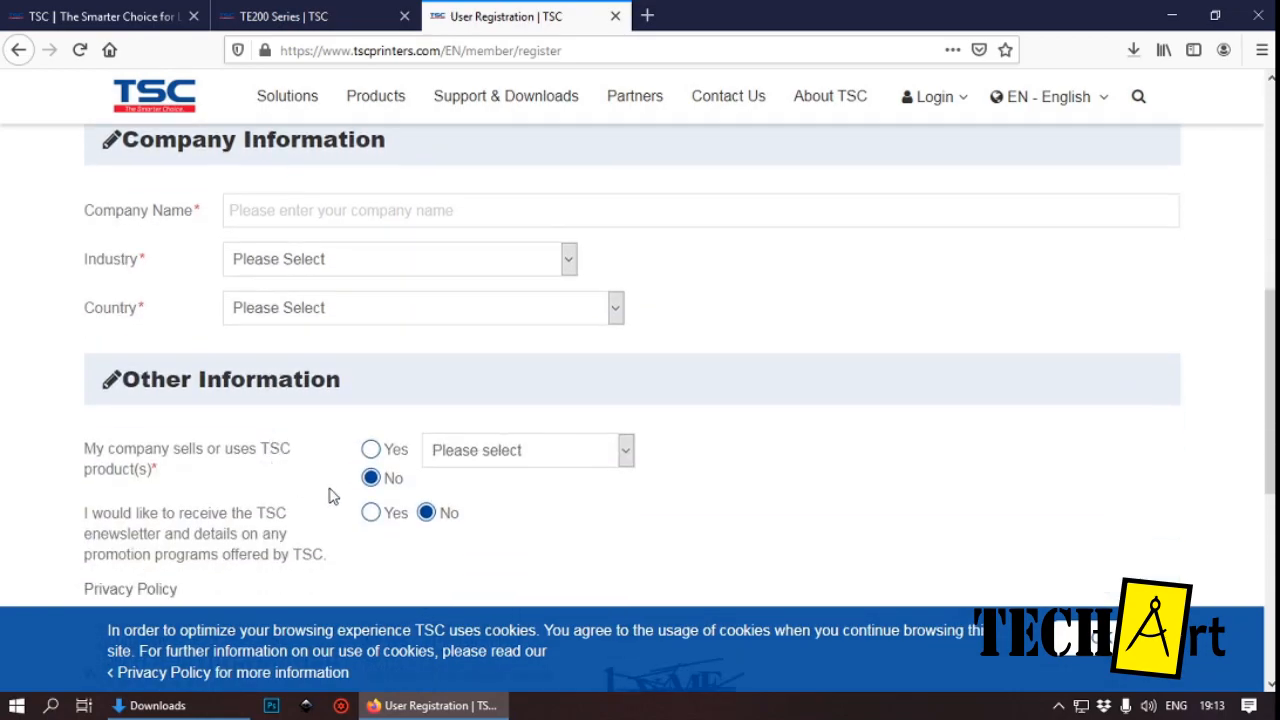
left_click(1058, 708)
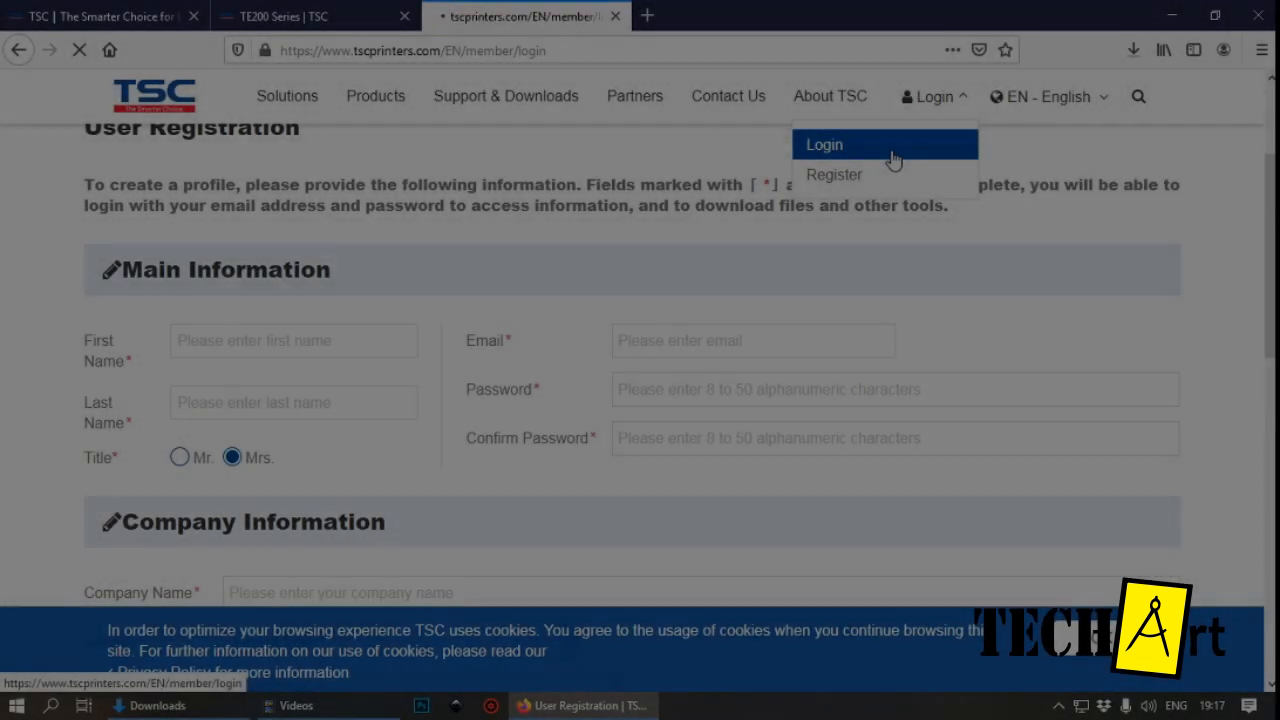
Log in to the TSC website with the account e-mail and password, enable Remember me, and decline saving the login in the browser
scroll(713, 373, "down", 3)
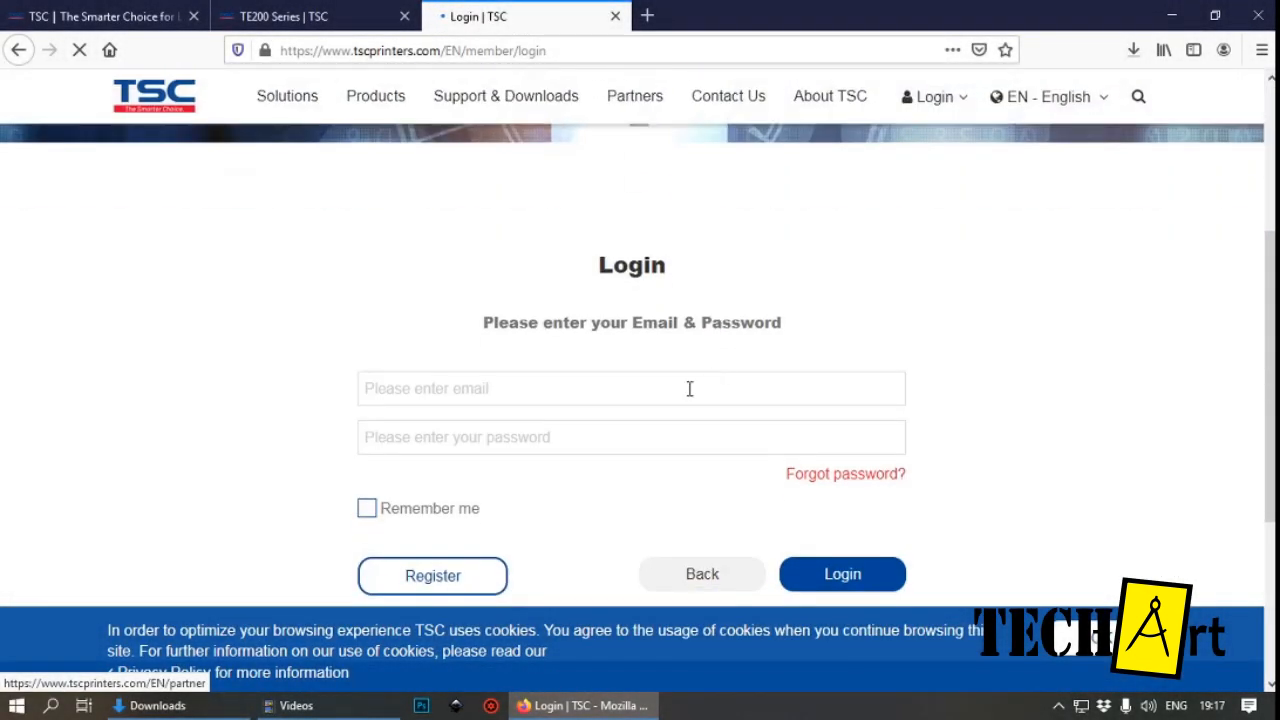
left_click(686, 390)
left_click(670, 418)
left_click(657, 427)
type("*")
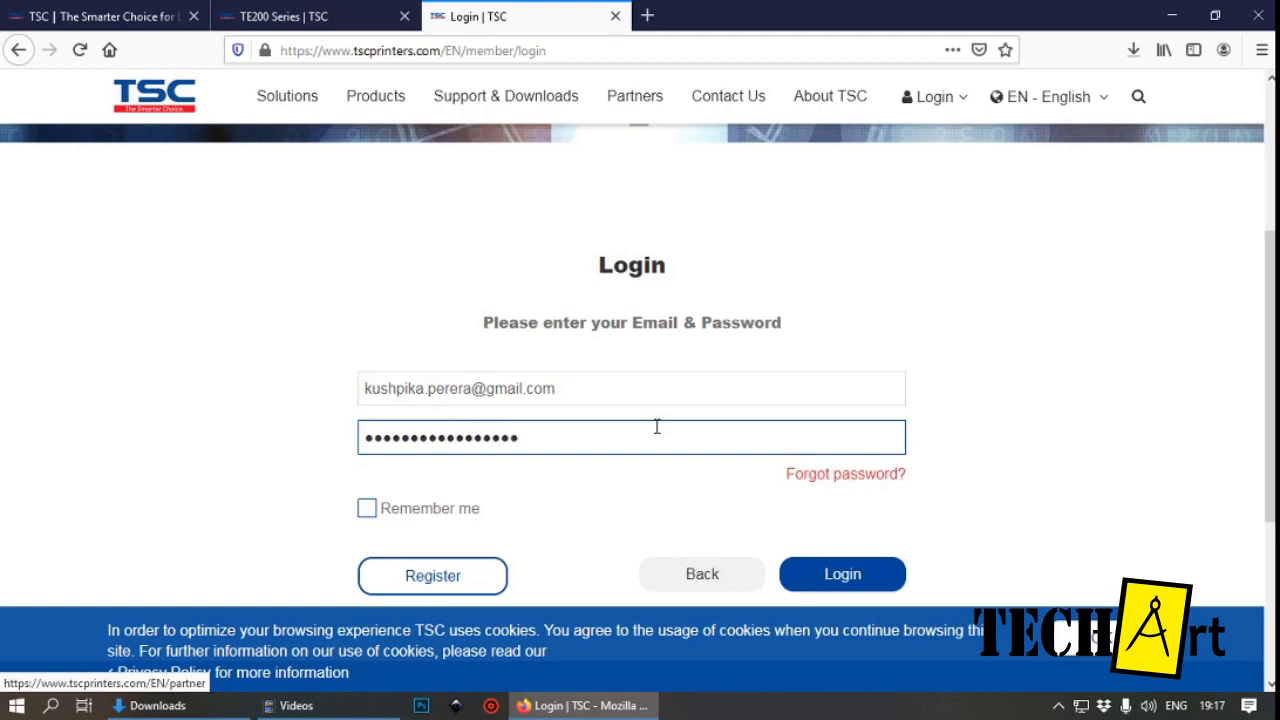
left_click(367, 508)
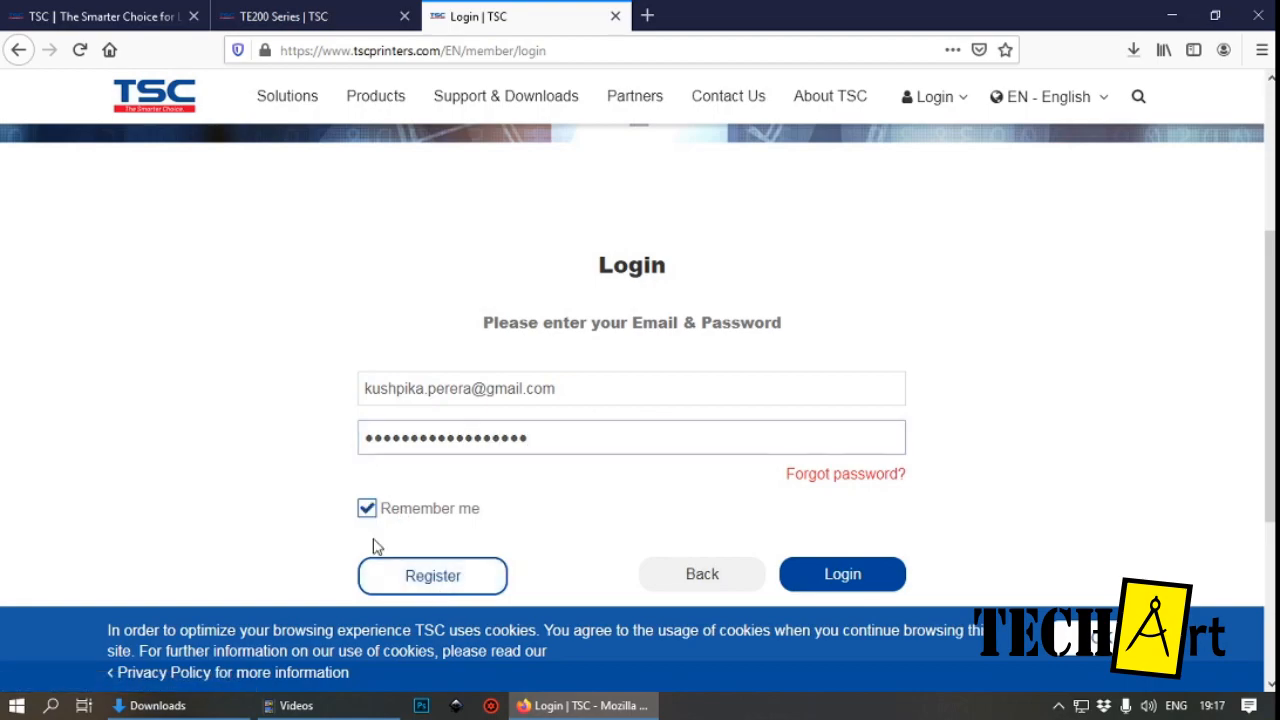
left_click(845, 588)
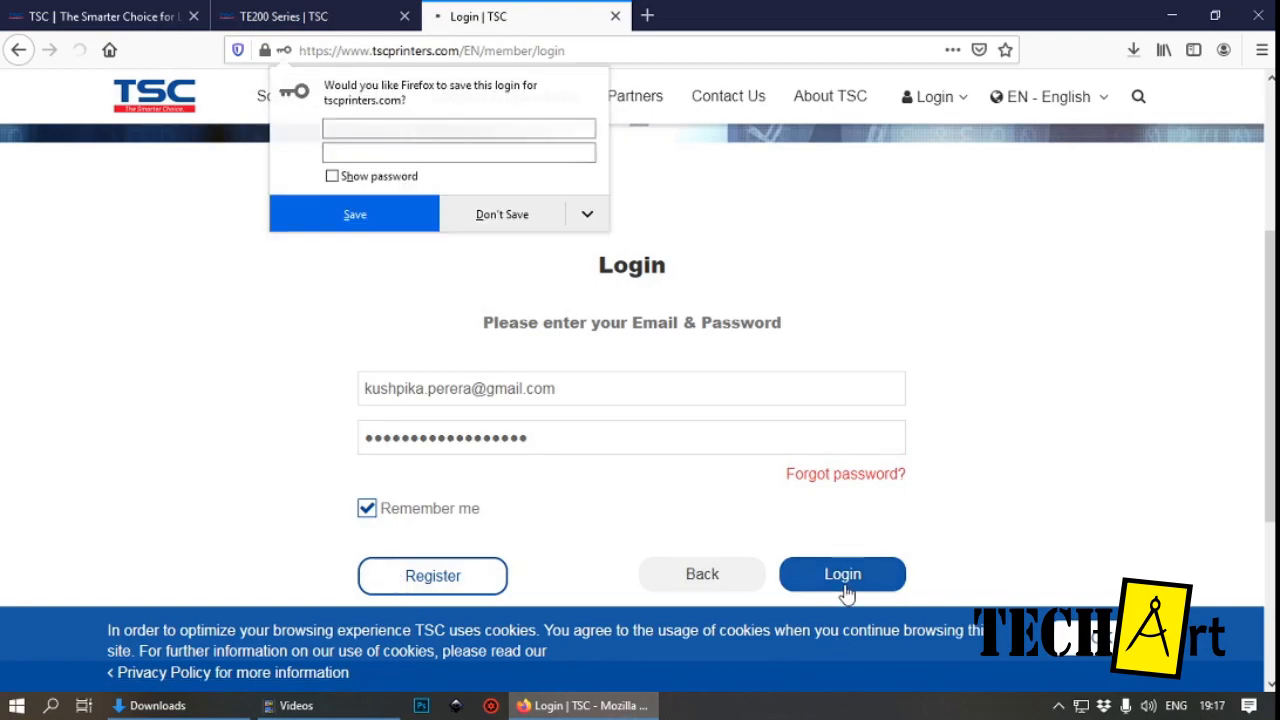
left_click(506, 220)
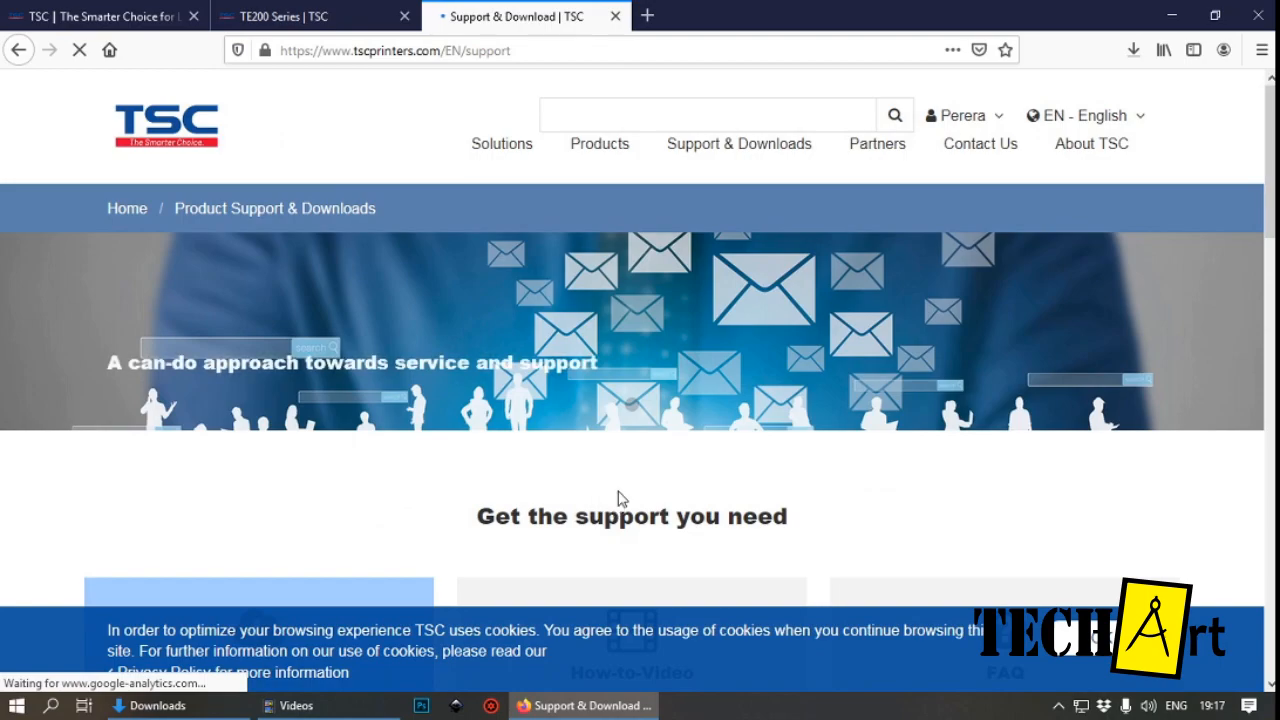
Set the support download filters to Driver & Labeling software and the Labeling software subcategory while logged in
scroll(640, 434, "down", 3)
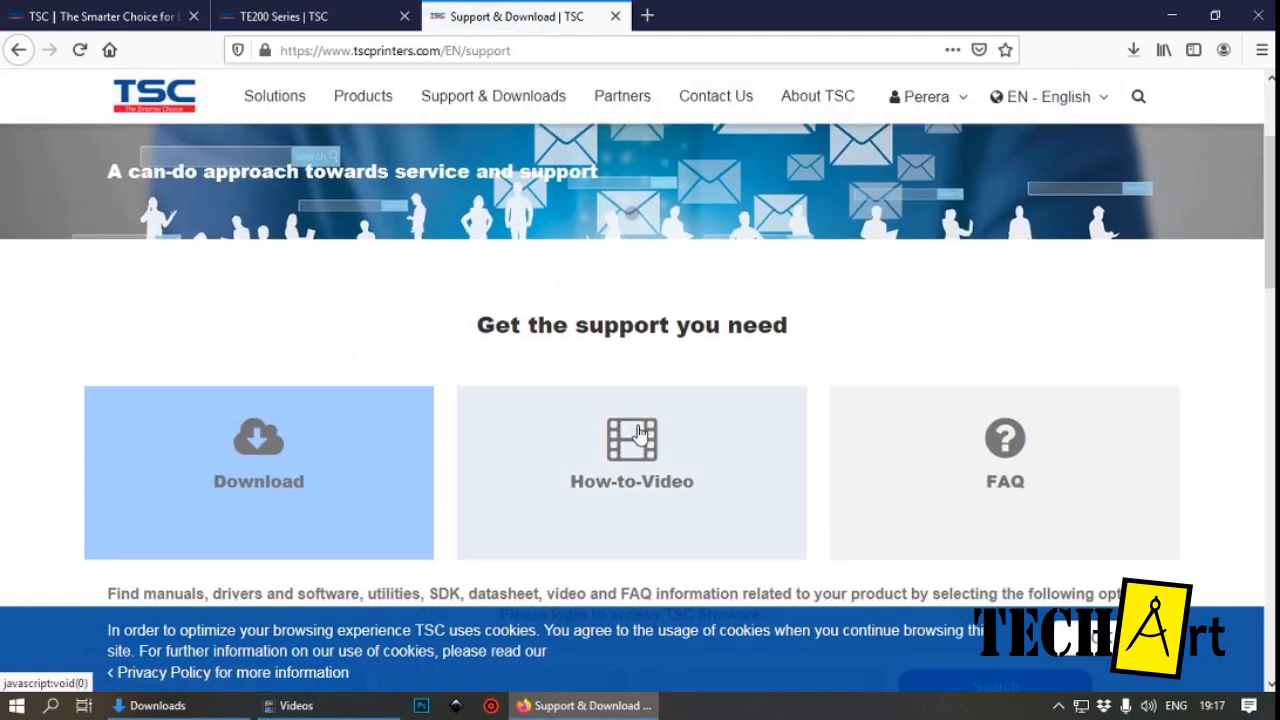
scroll(640, 432, "down", 6)
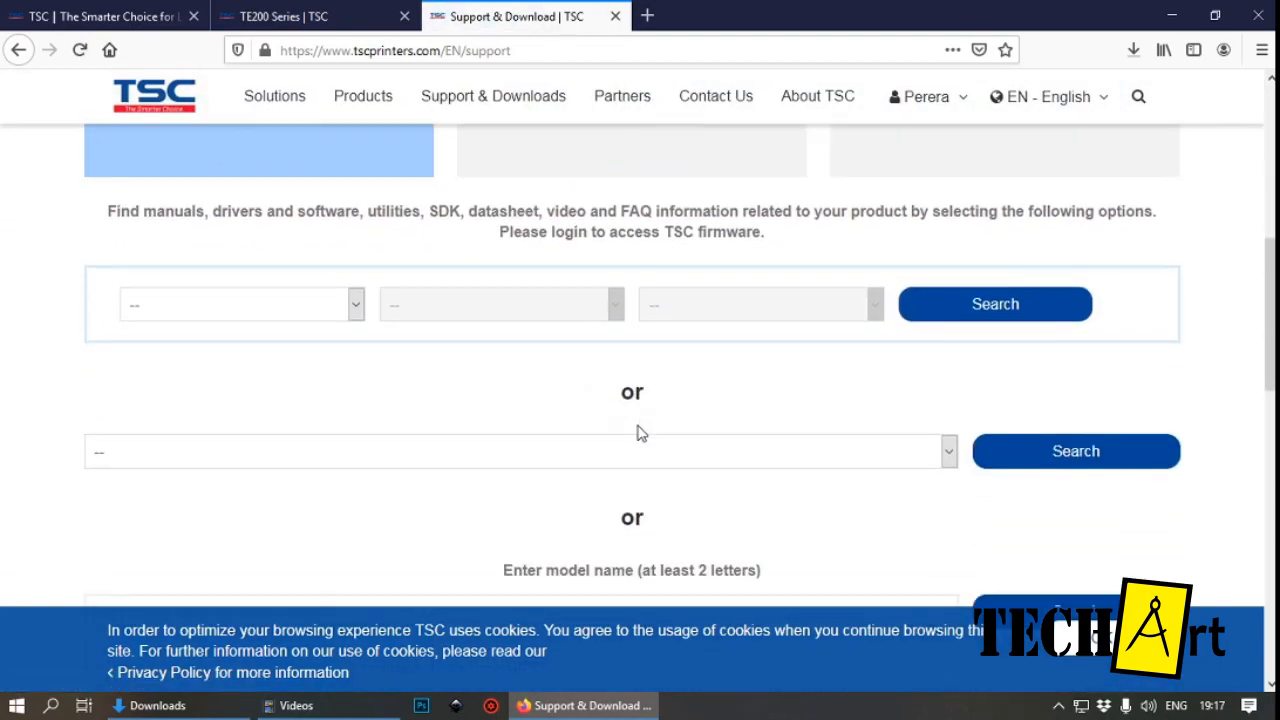
mouse_move(249, 96)
left_click(356, 306)
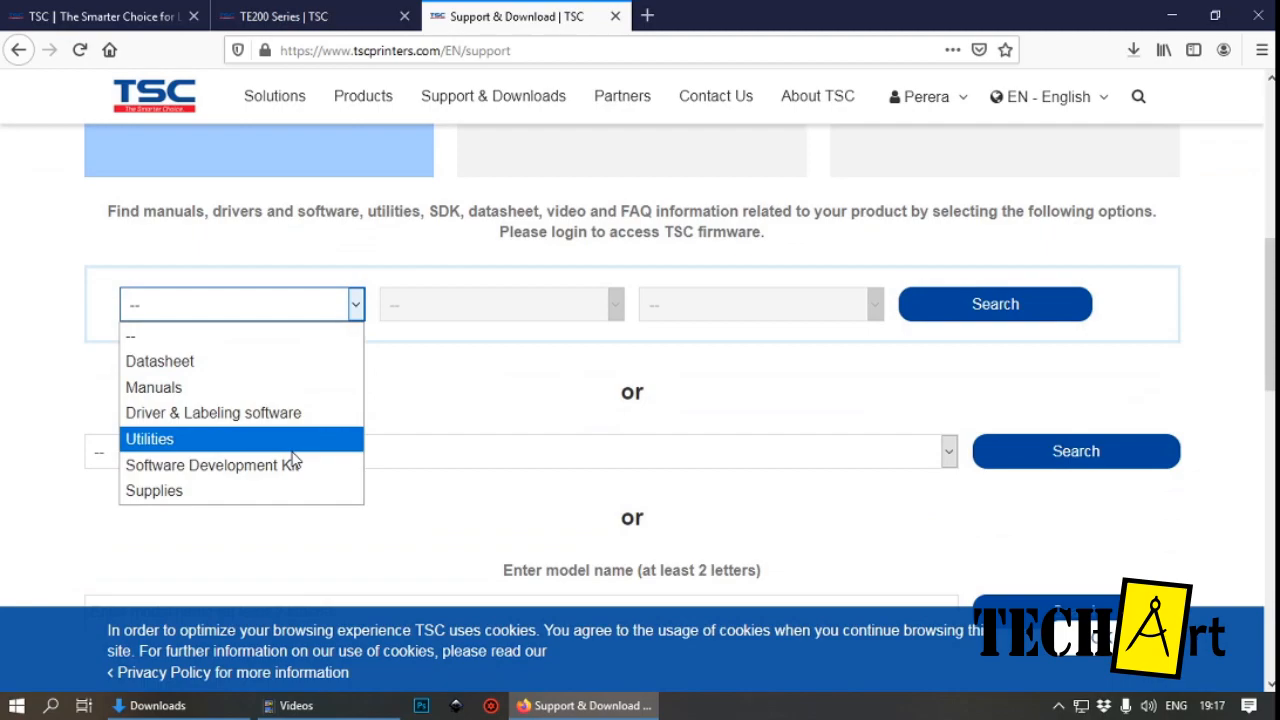
left_click(268, 426)
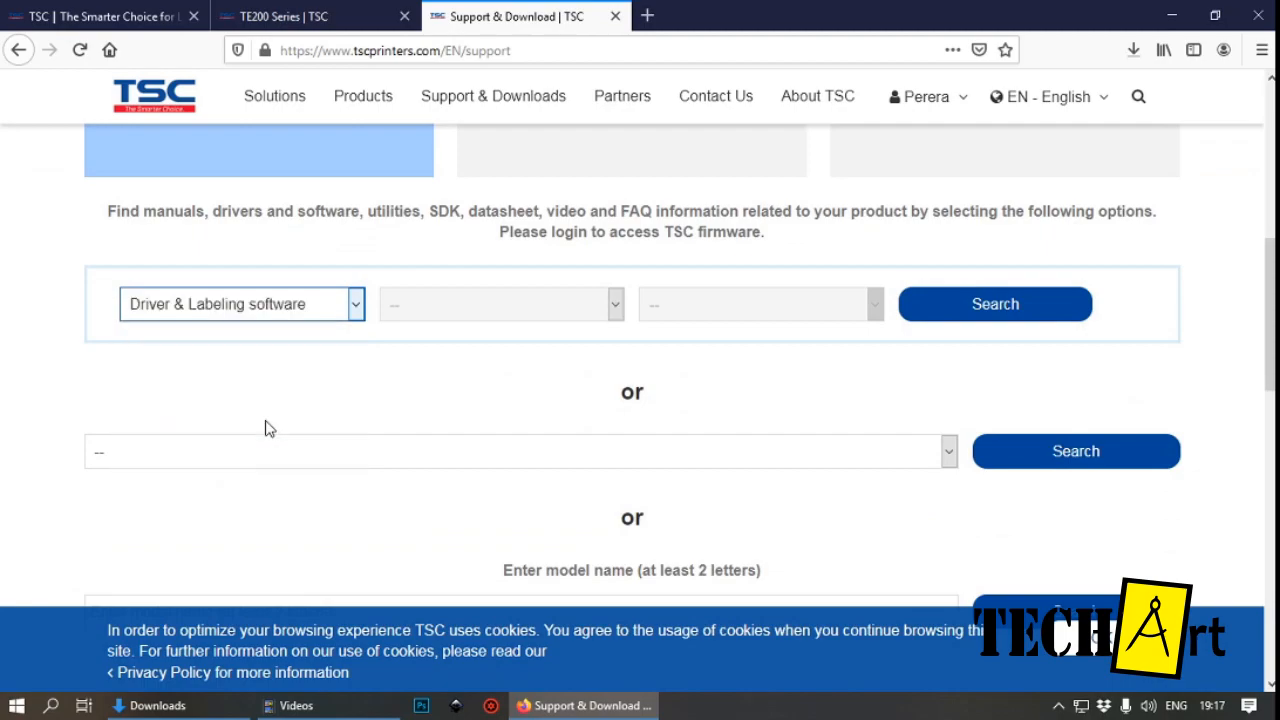
left_click(613, 305)
left_click(531, 413)
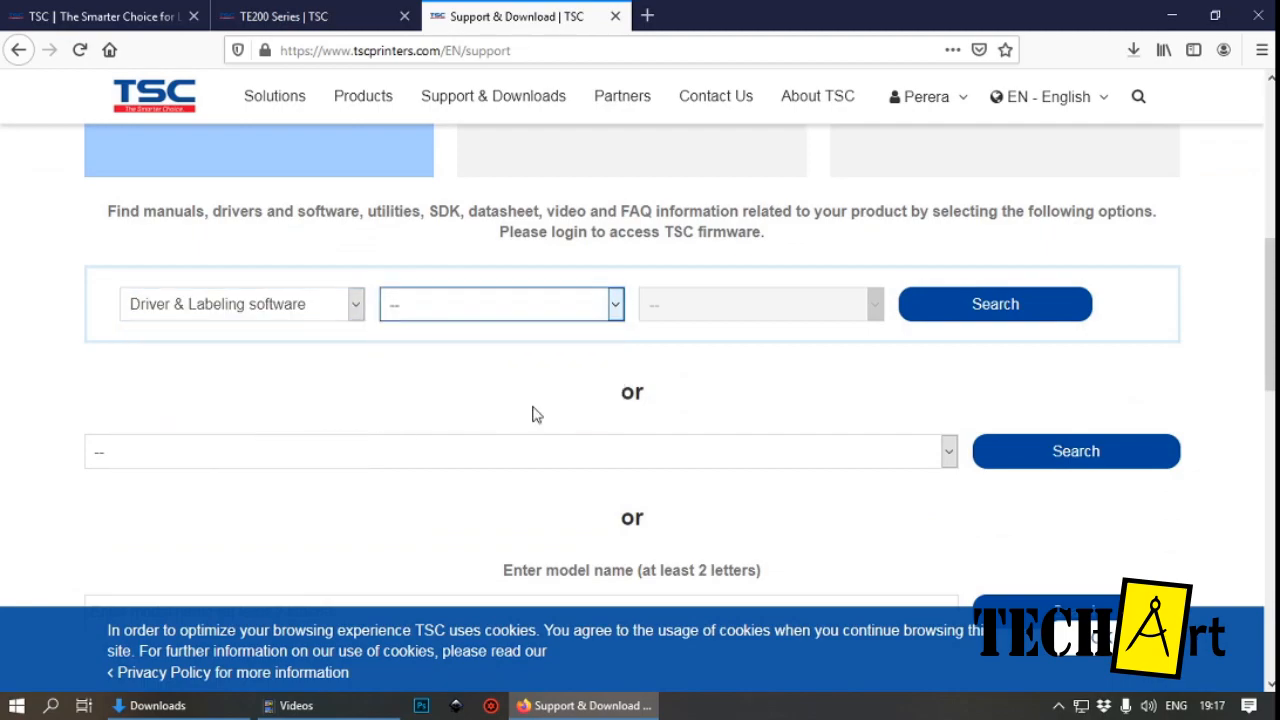
Select TE200 as the printer model and search for its labeling software downloads
left_click(866, 307)
scroll(868, 310, "down", 1)
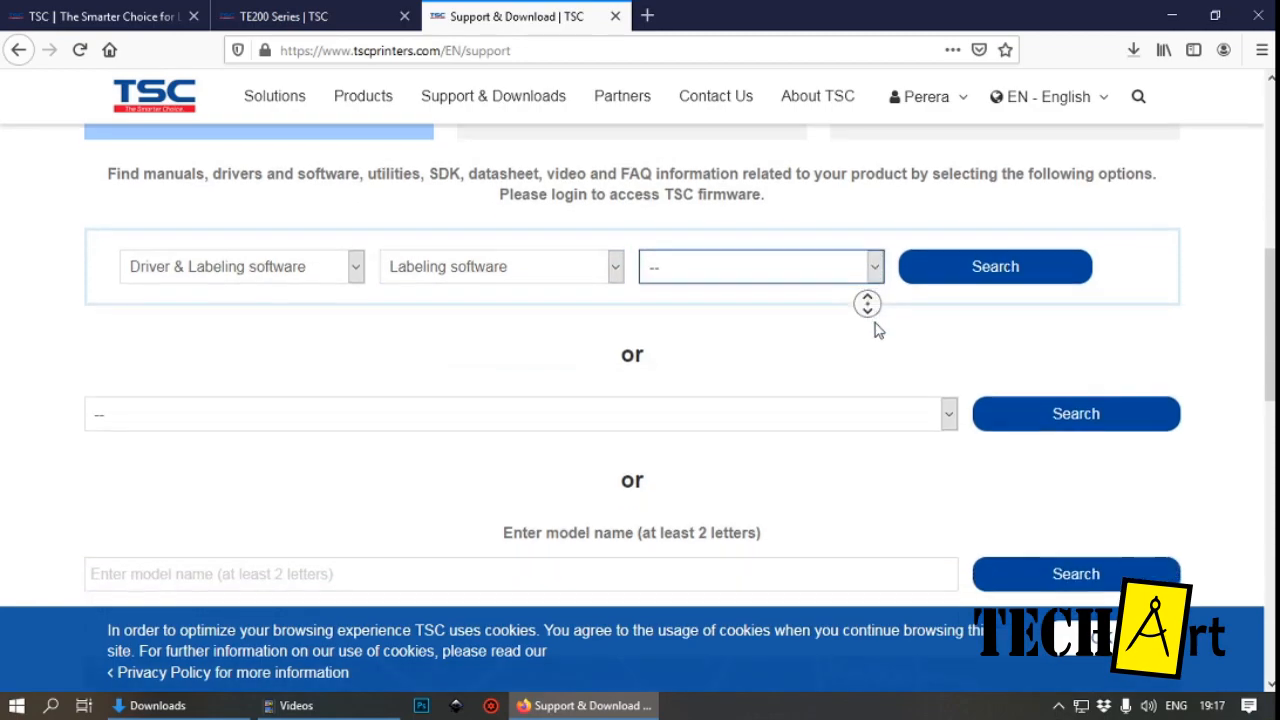
left_click(876, 259)
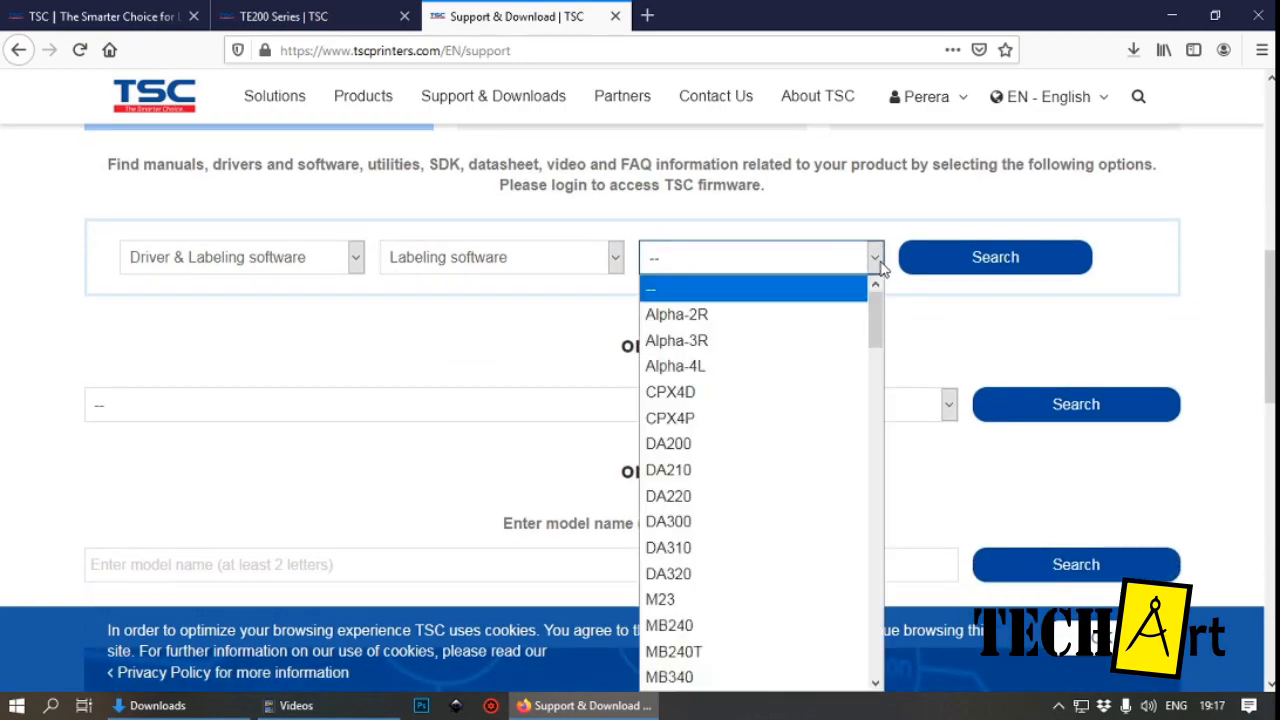
type("tc21")
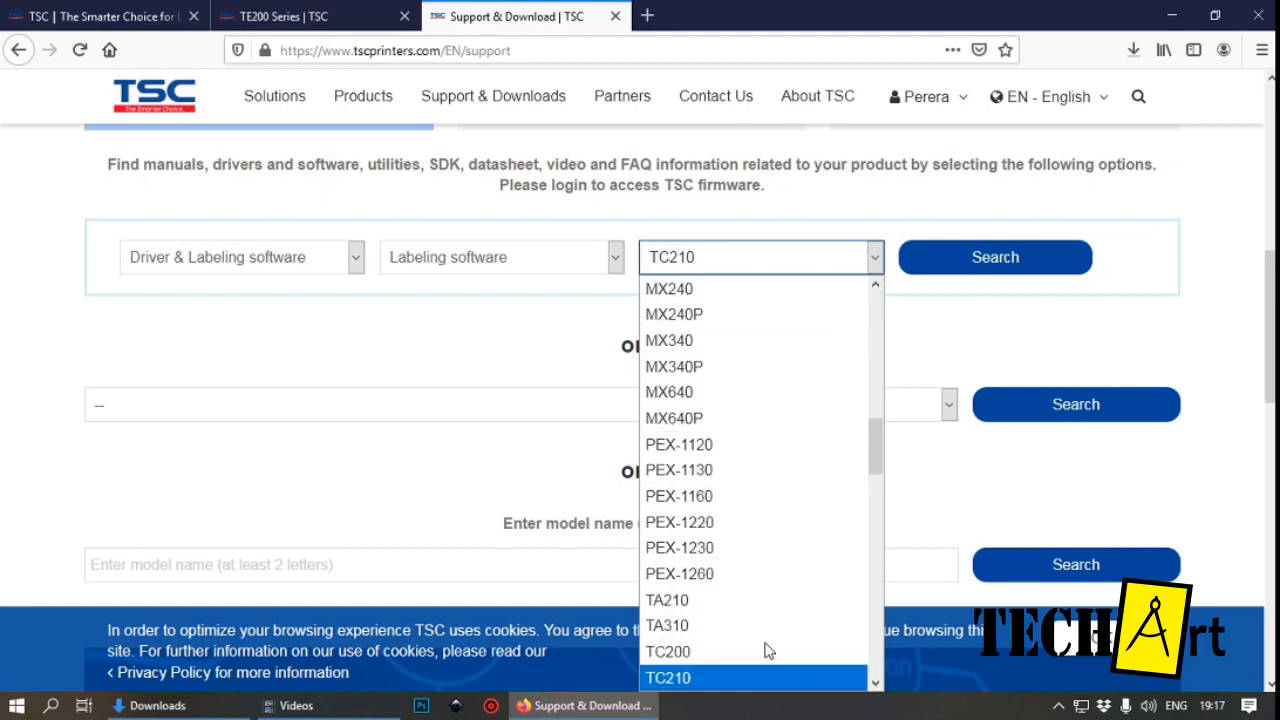
key("Down")
key("Down")
key("Down")
key("Down")
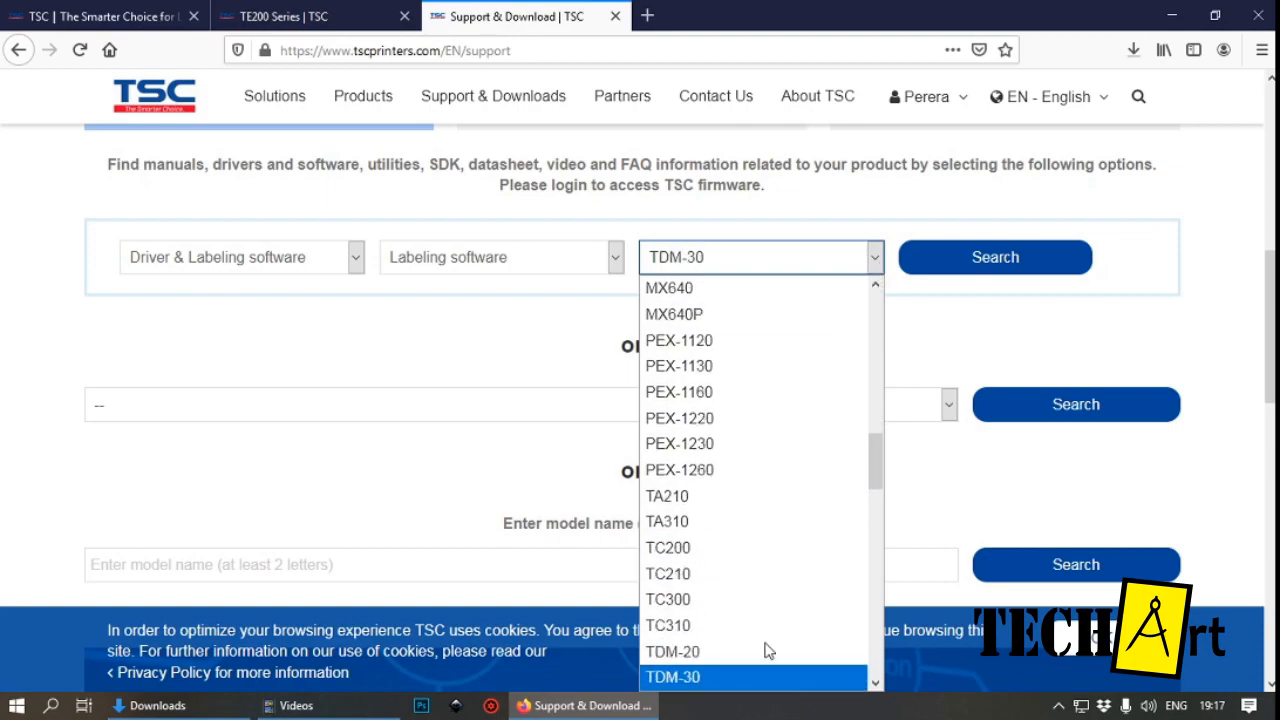
key("Down")
key("Down")
key("Down")
key("Down")
key("Down")
key("Down")
key("Down")
key("Down")
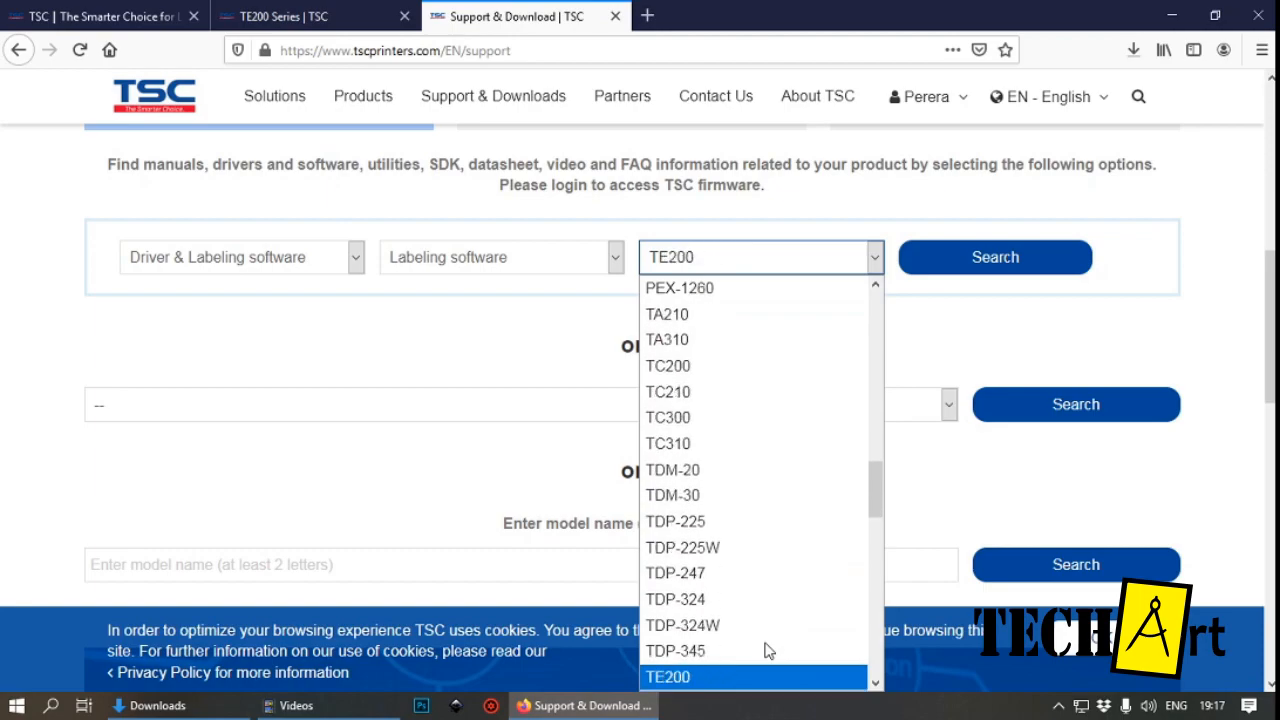
left_click(725, 656)
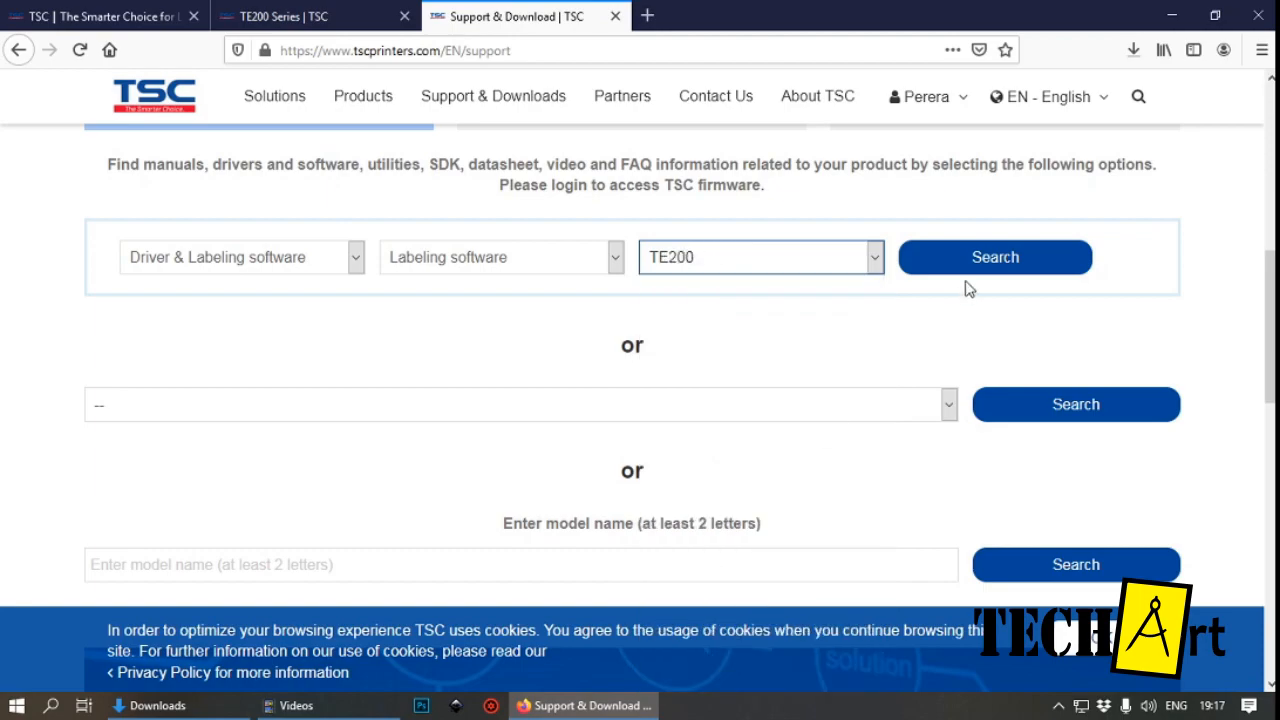
left_click(990, 260)
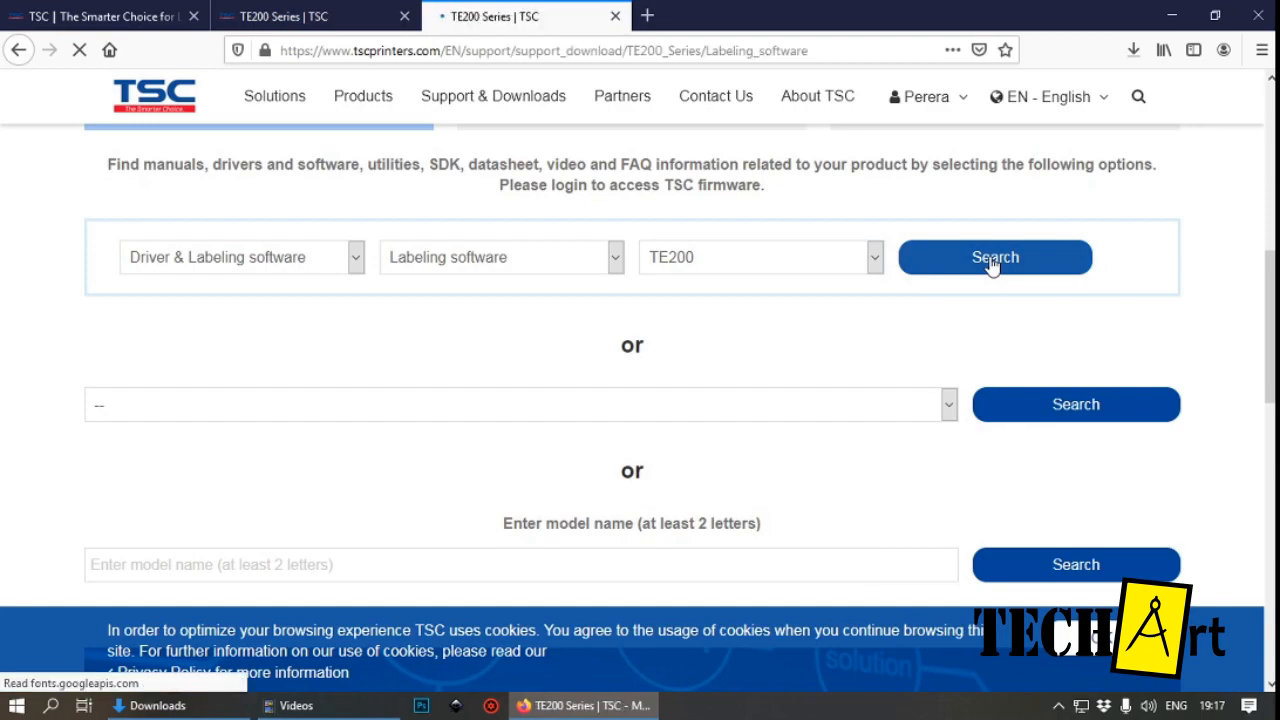
scroll(796, 332, "down", 2)
scroll(796, 332, "down", 1)
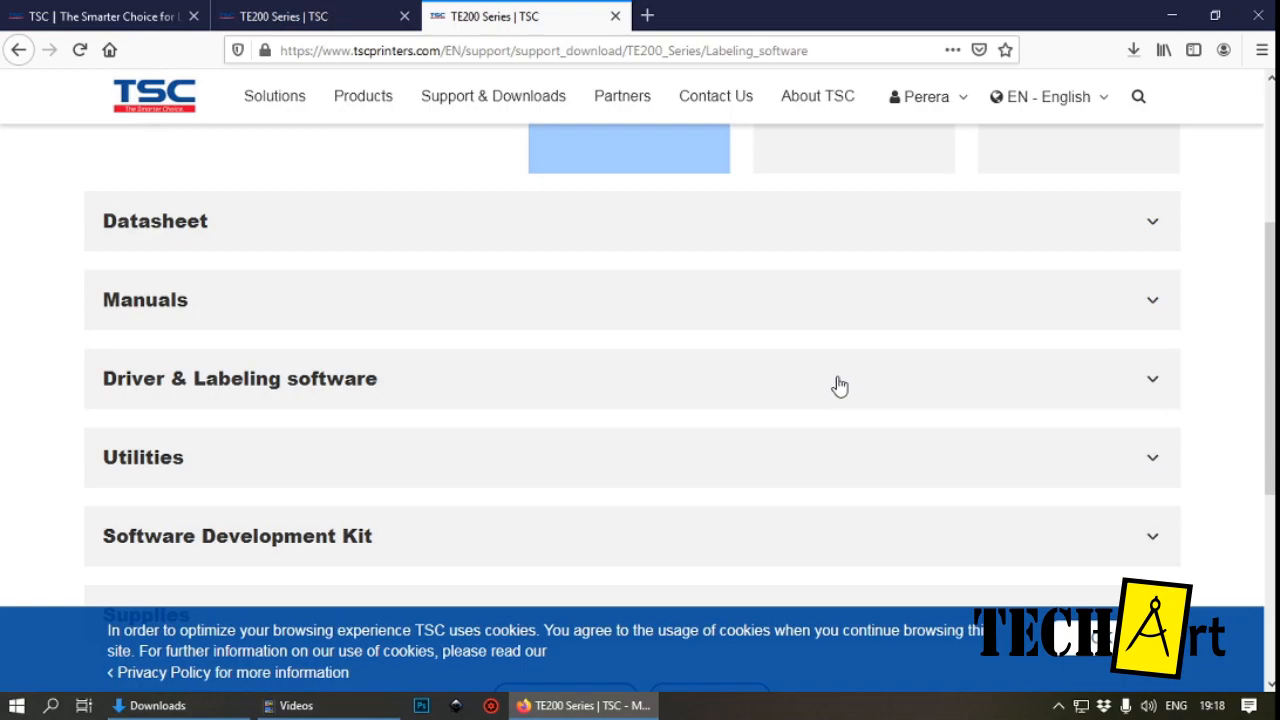
Download TSC BarTender UltraLite from the Labeling software entries in the TE200's Driver & Labeling software section
left_click(839, 387)
scroll(839, 387, "down", 3)
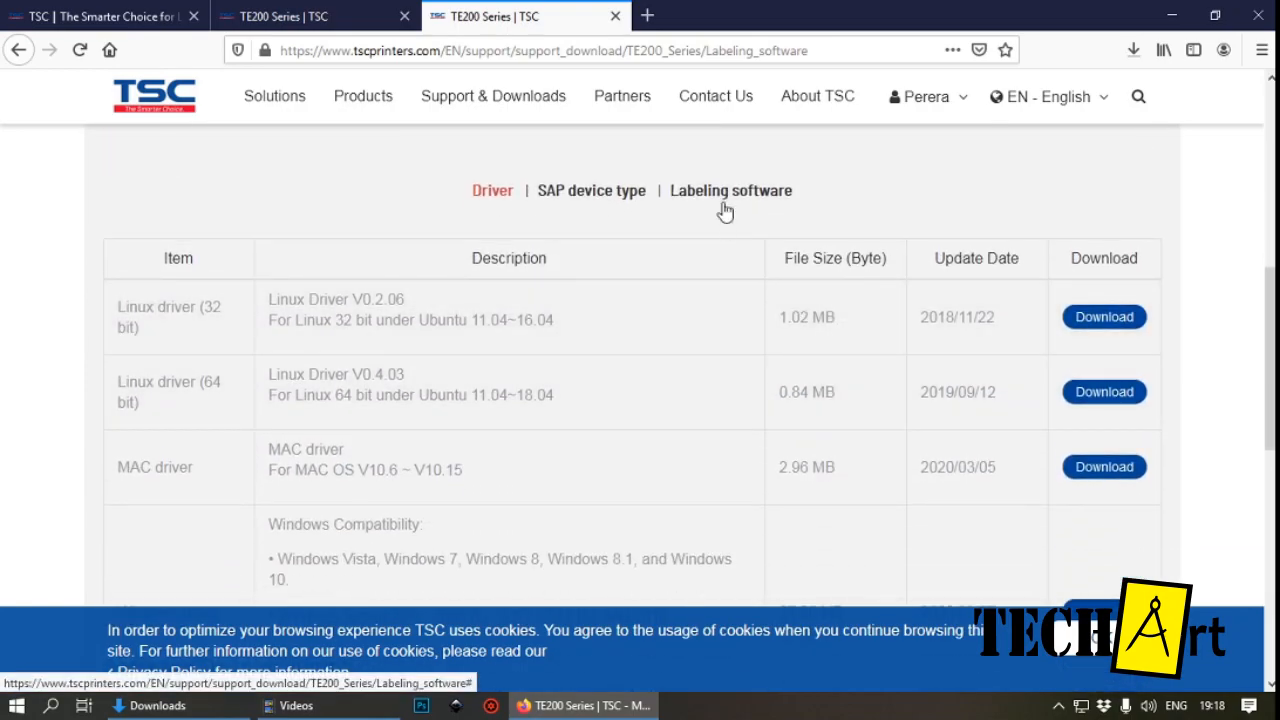
left_click(726, 208)
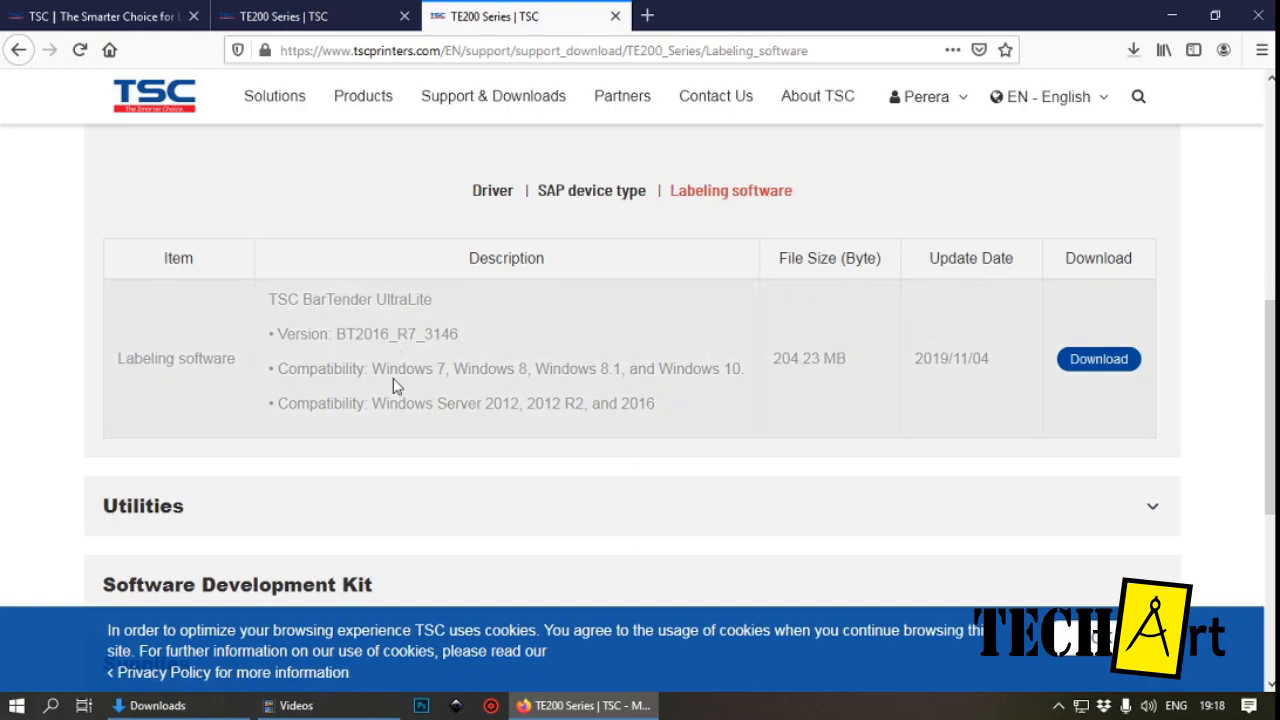
left_click(1092, 367)
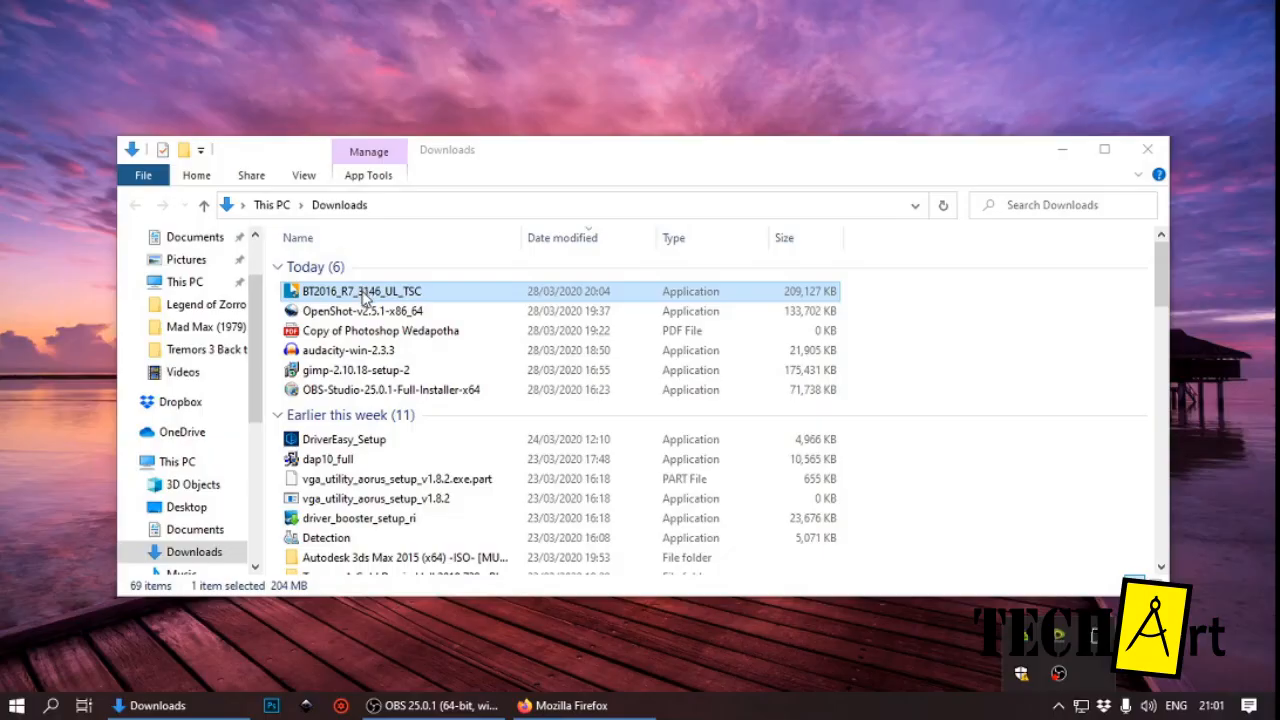
Run the BT2016_R7_3146_UL_TSC installer as administrator in English (United States) and install the items BarTender requires
right_click(363, 291)
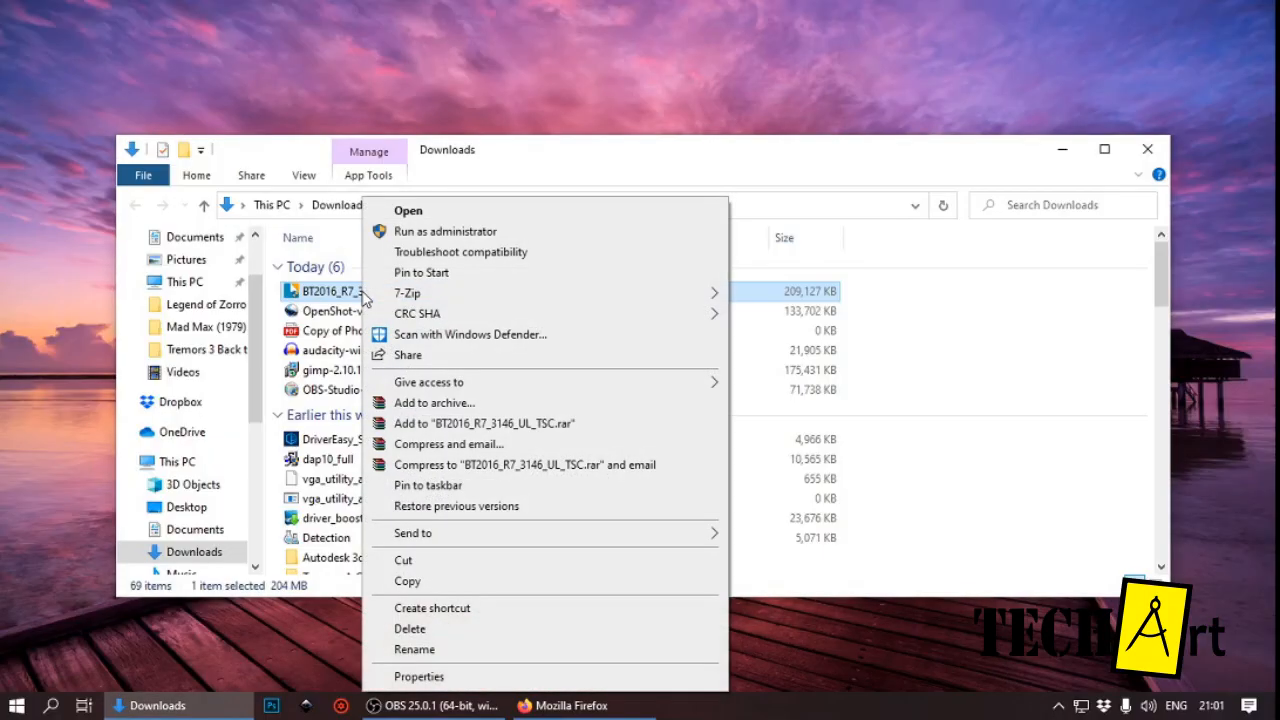
left_click(434, 232)
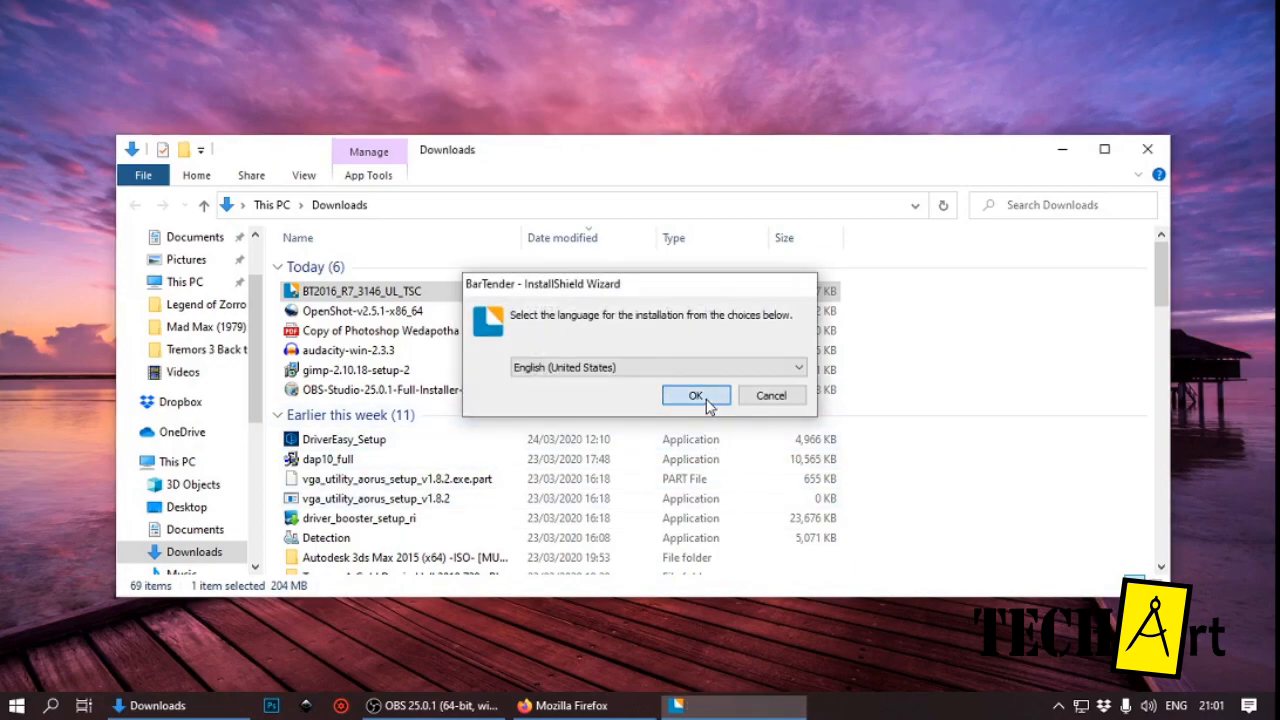
left_click(695, 396)
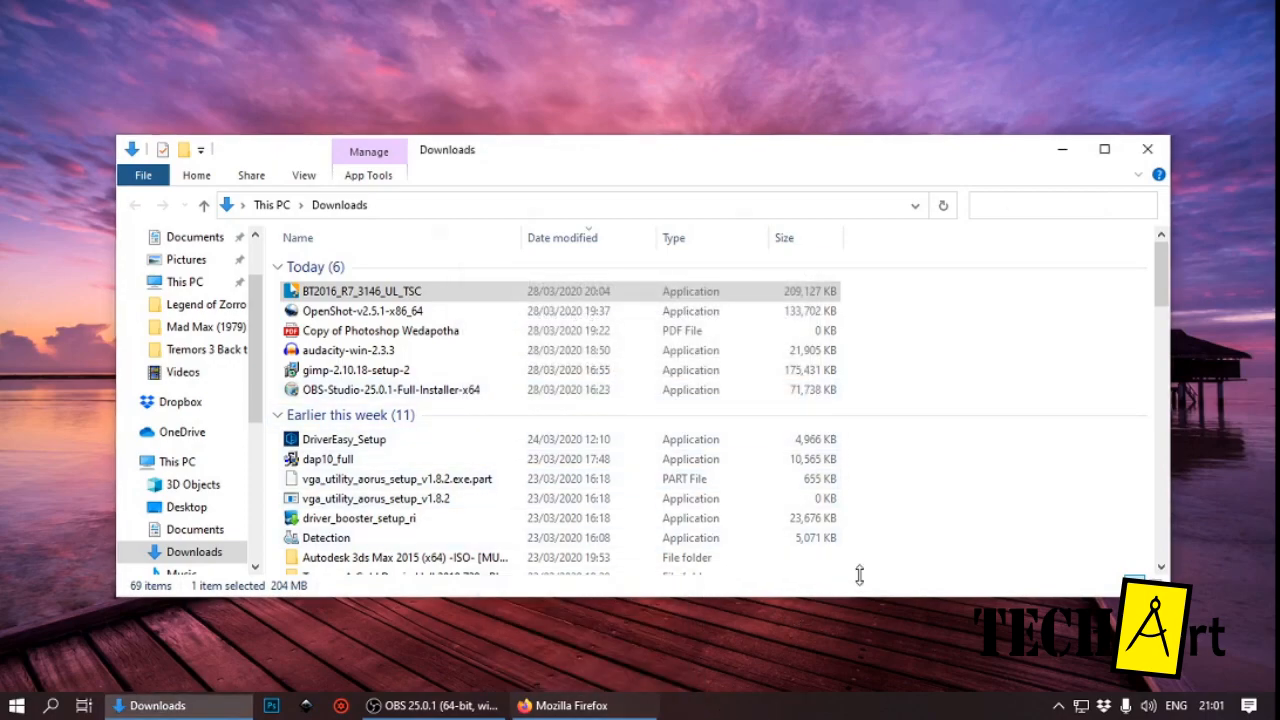
left_click(760, 508)
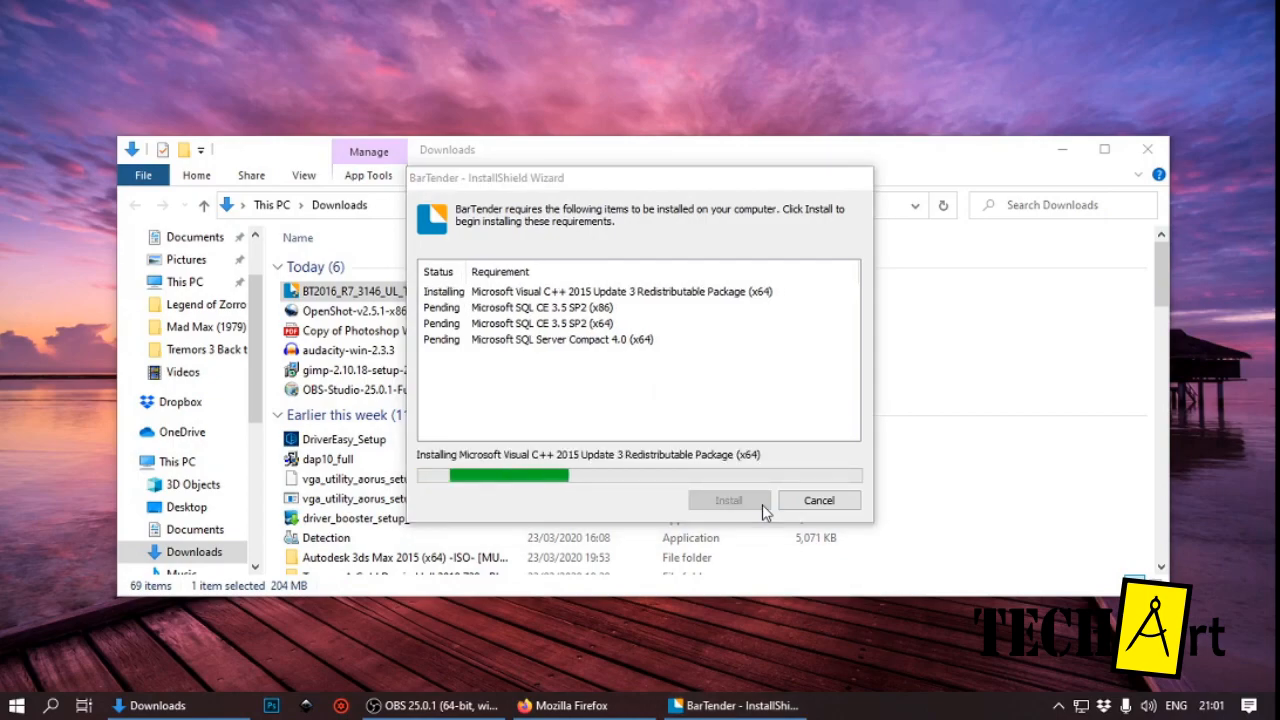
left_click(598, 182)
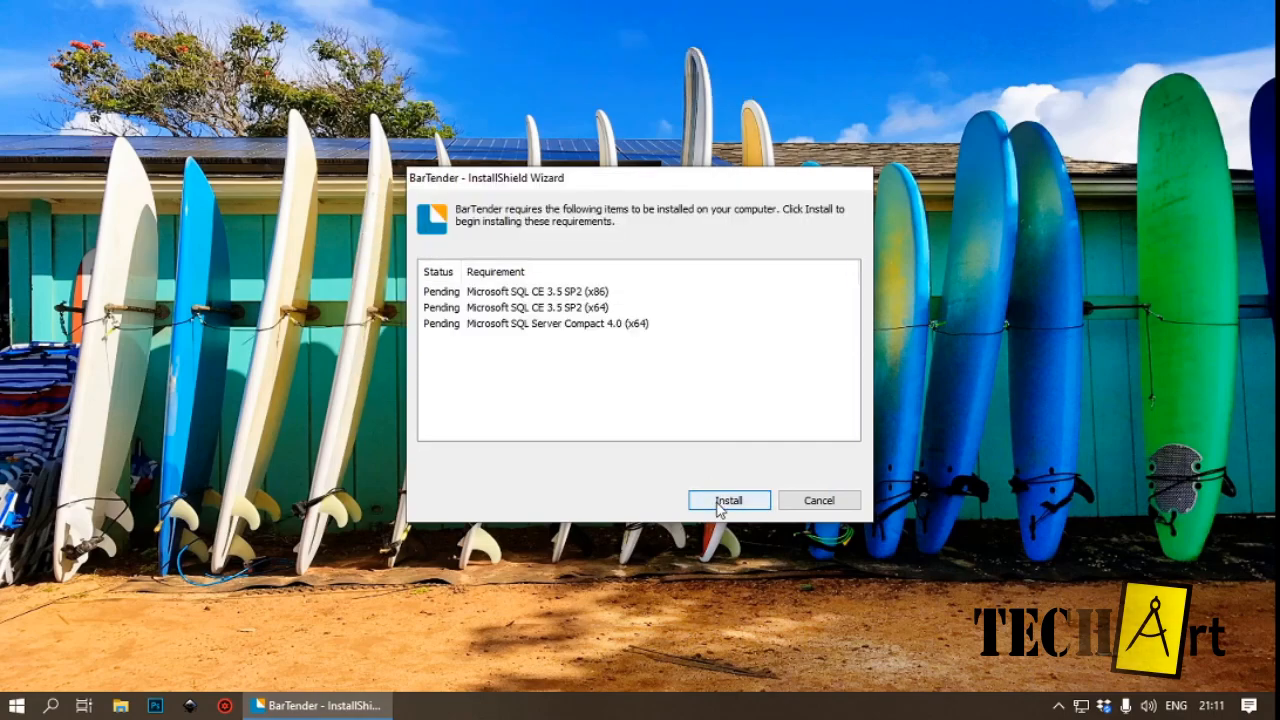
left_click(718, 508)
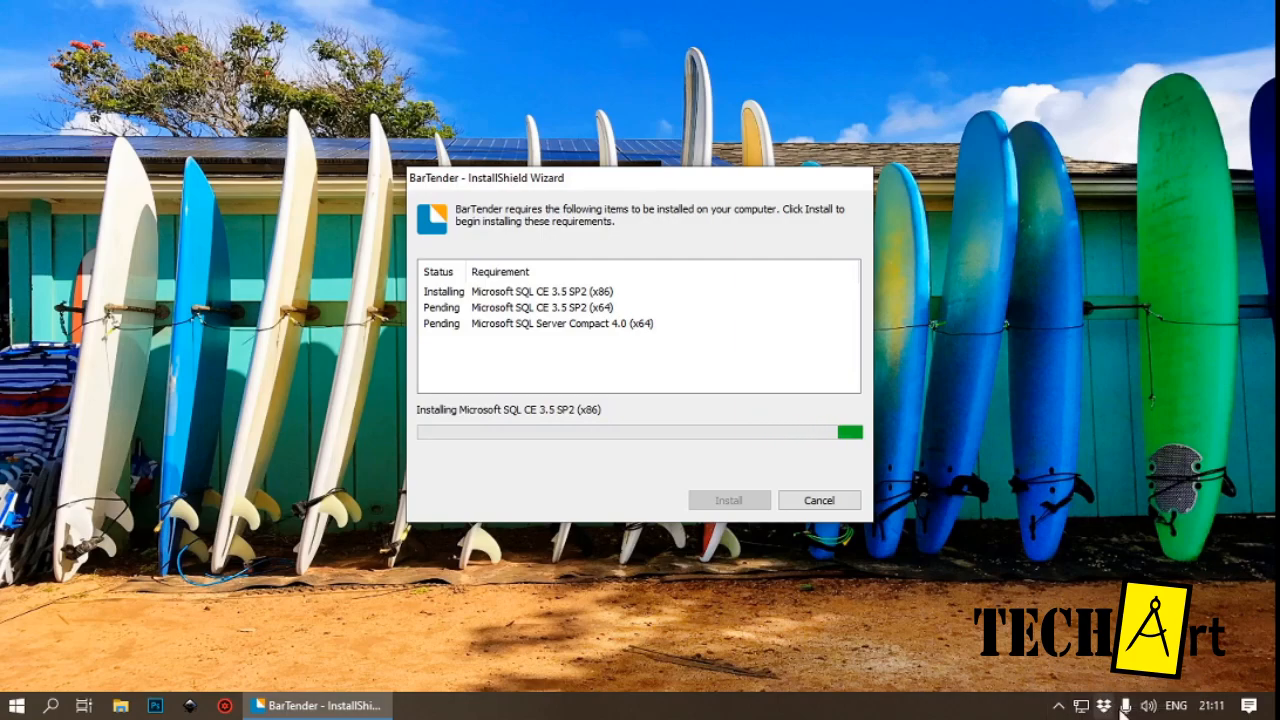
left_click(1058, 706)
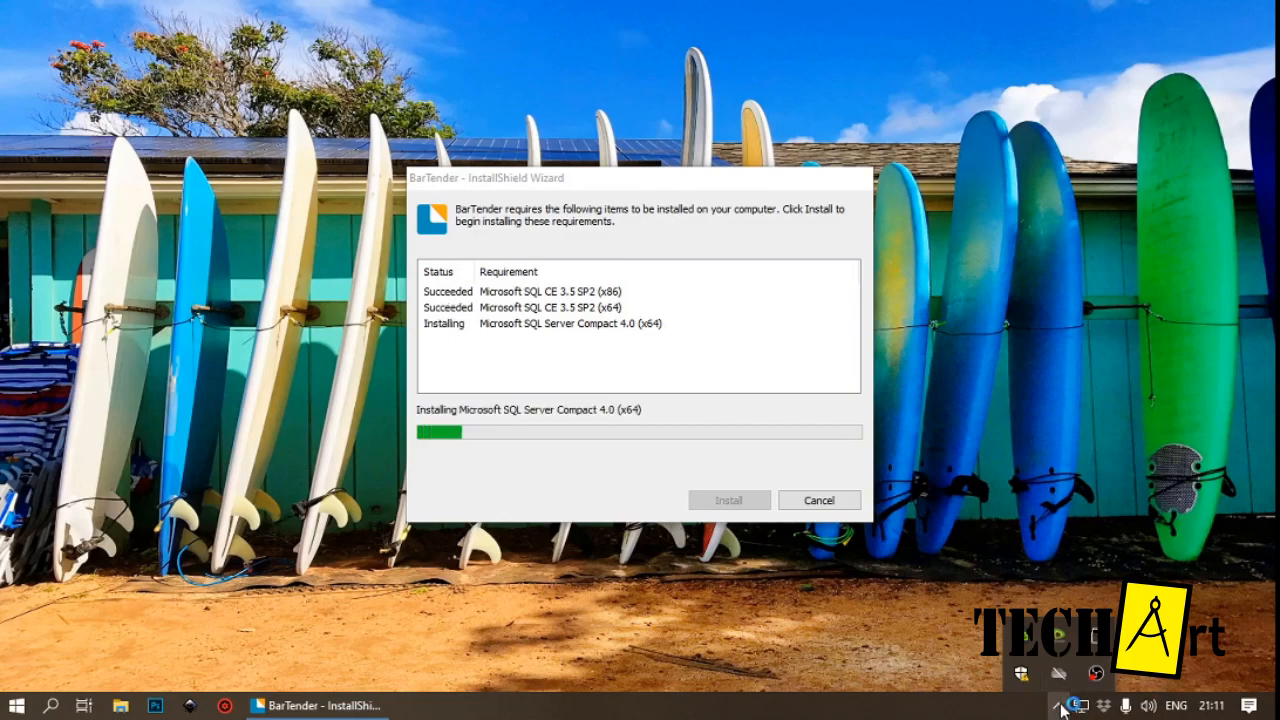
left_click(1061, 706)
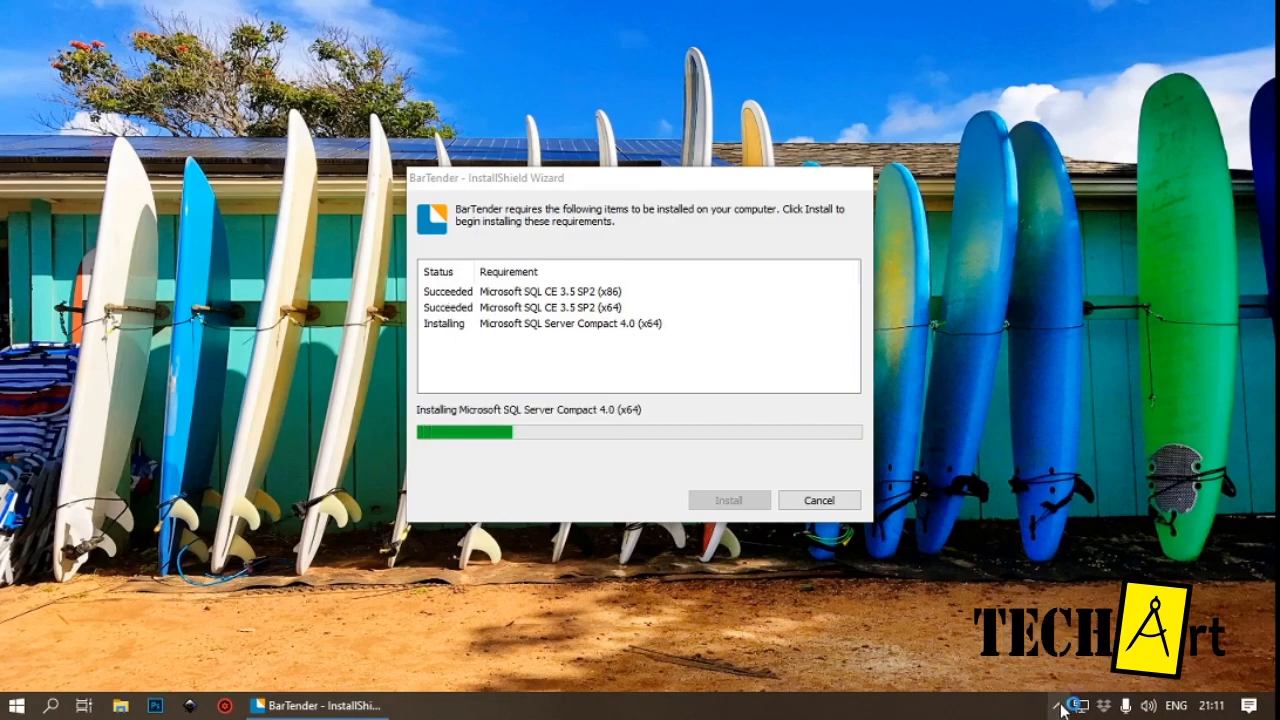
left_click(644, 185)
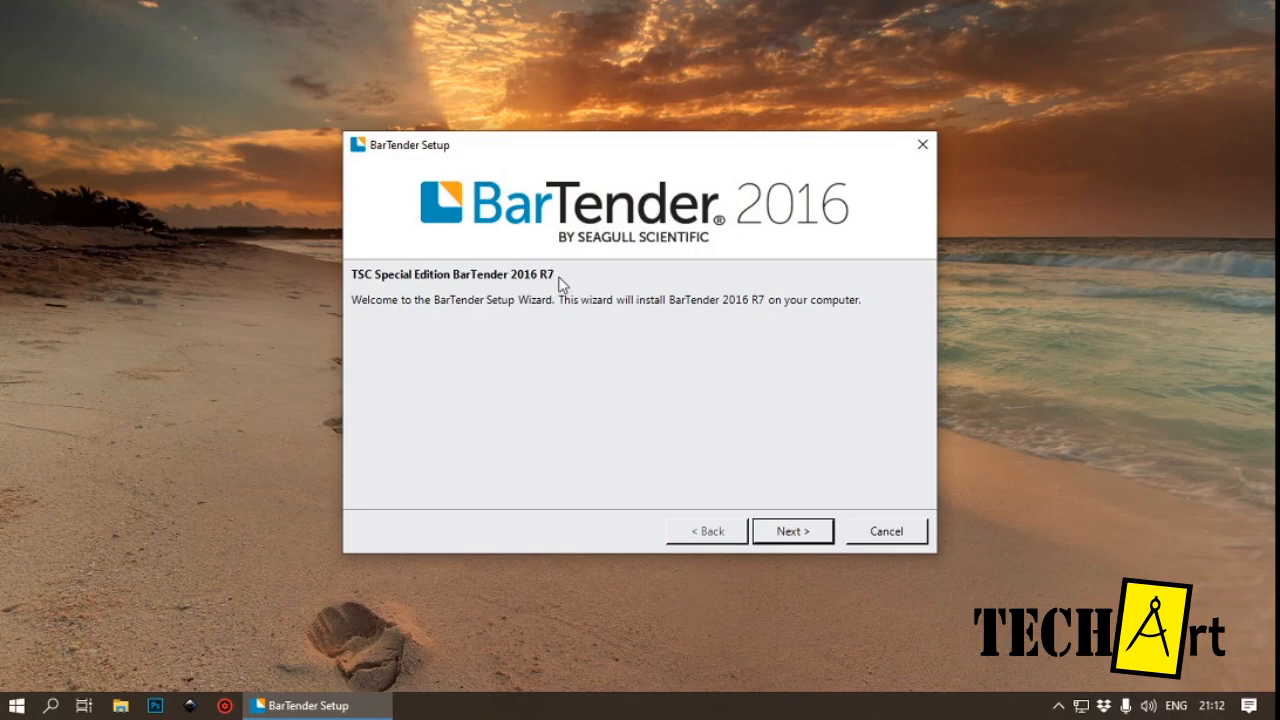
Accept the license agreement in BarTender Setup, look through its text to the end, and continue to the install summary
left_click(826, 539)
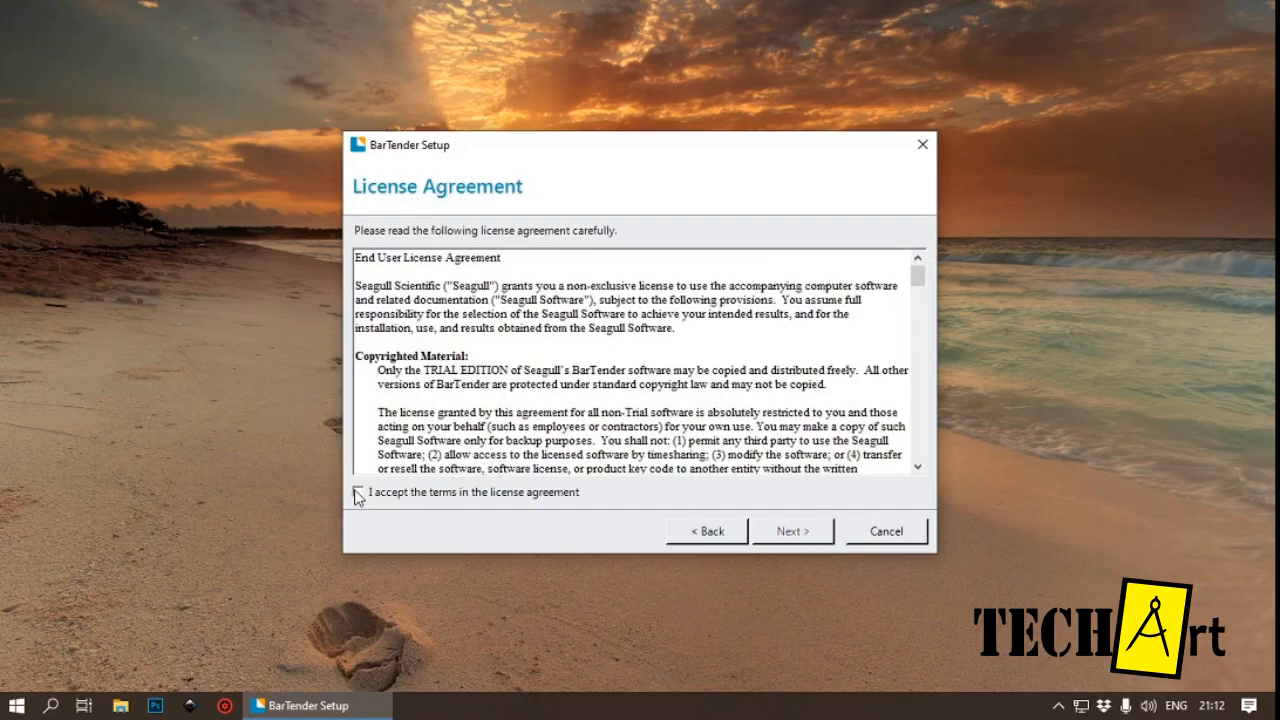
left_click(358, 492)
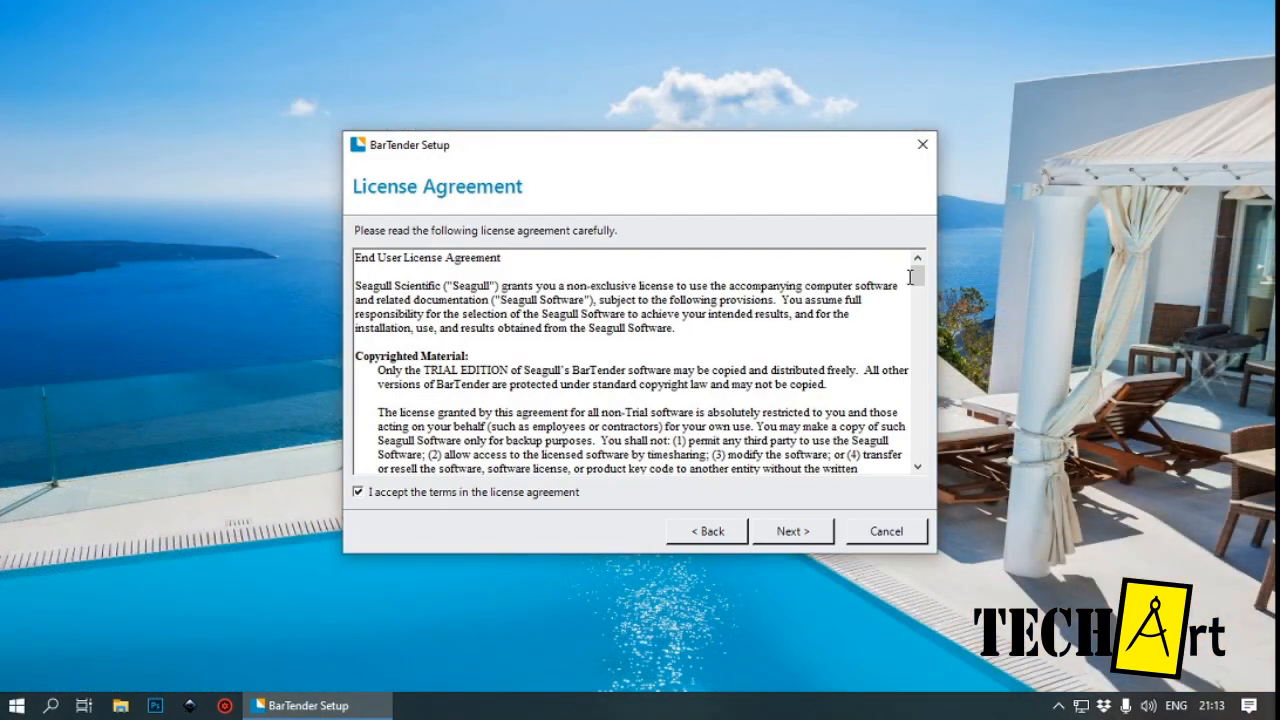
left_click_drag(917, 278, 917, 450)
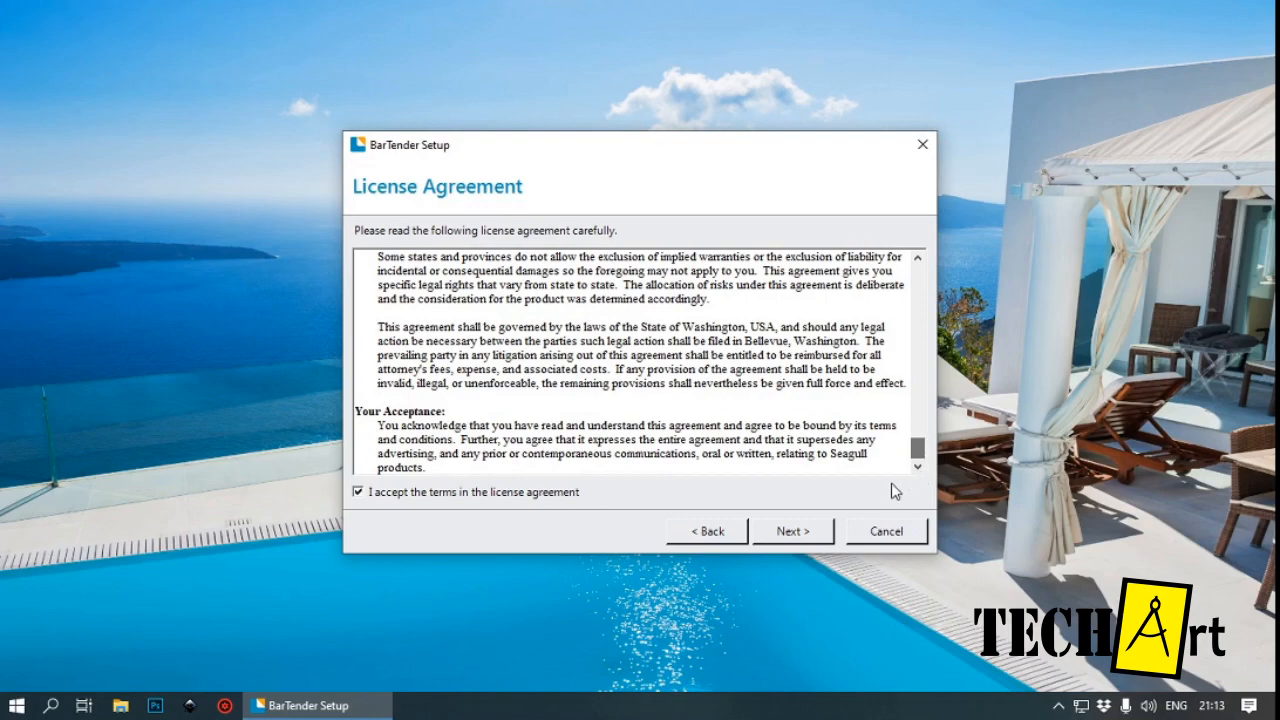
left_click(814, 533)
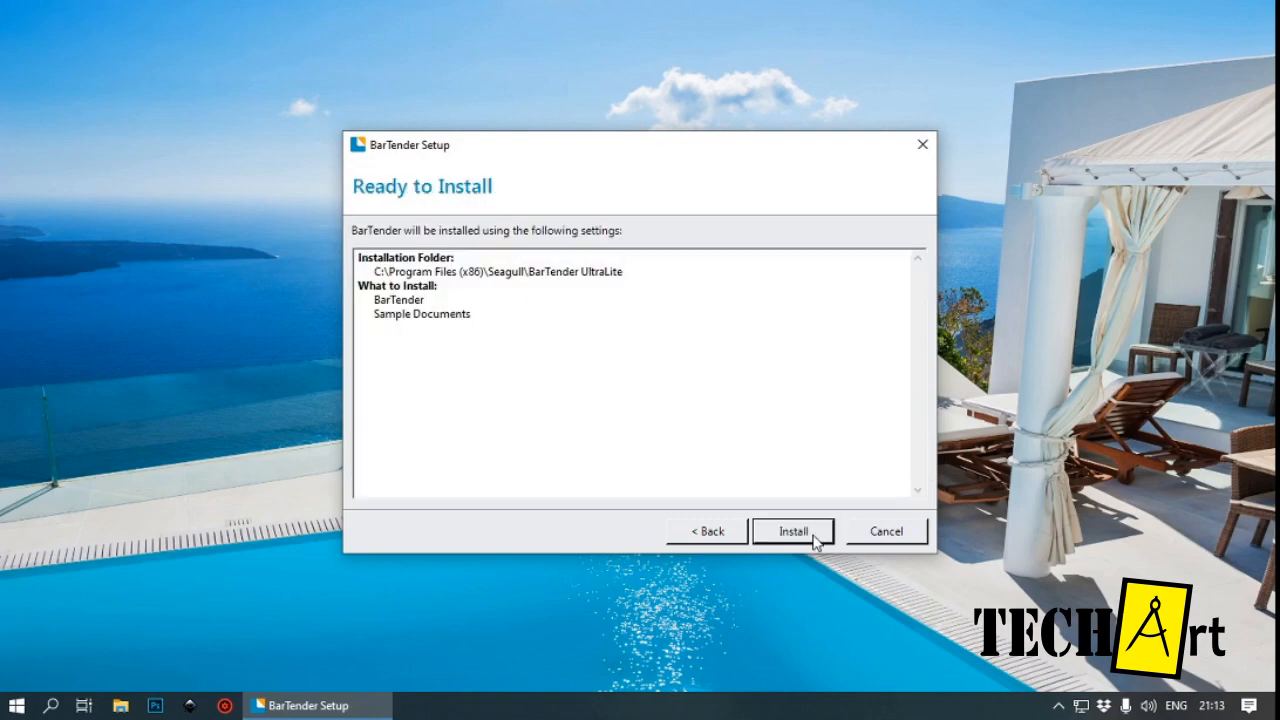
Return to the installation options, clear the Sample Documents feature, and install BarTender in the default folder
left_click(717, 537)
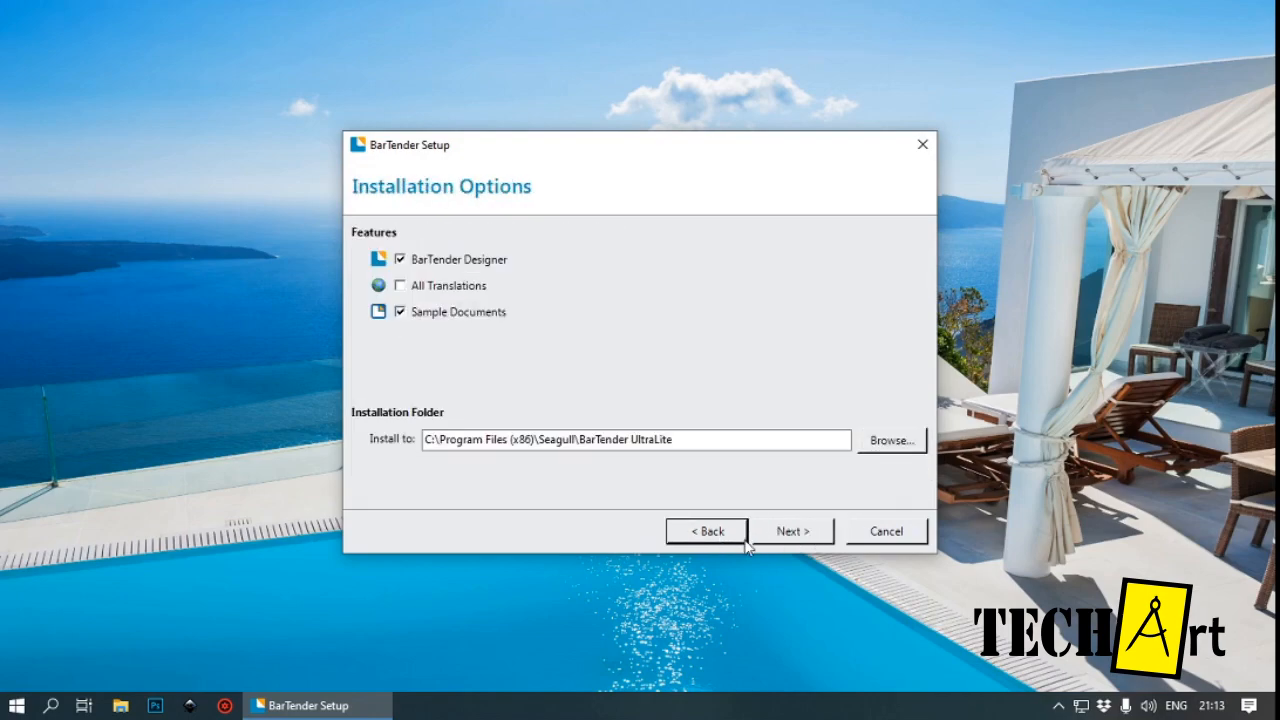
left_click(455, 322)
left_click(800, 540)
left_click(795, 533)
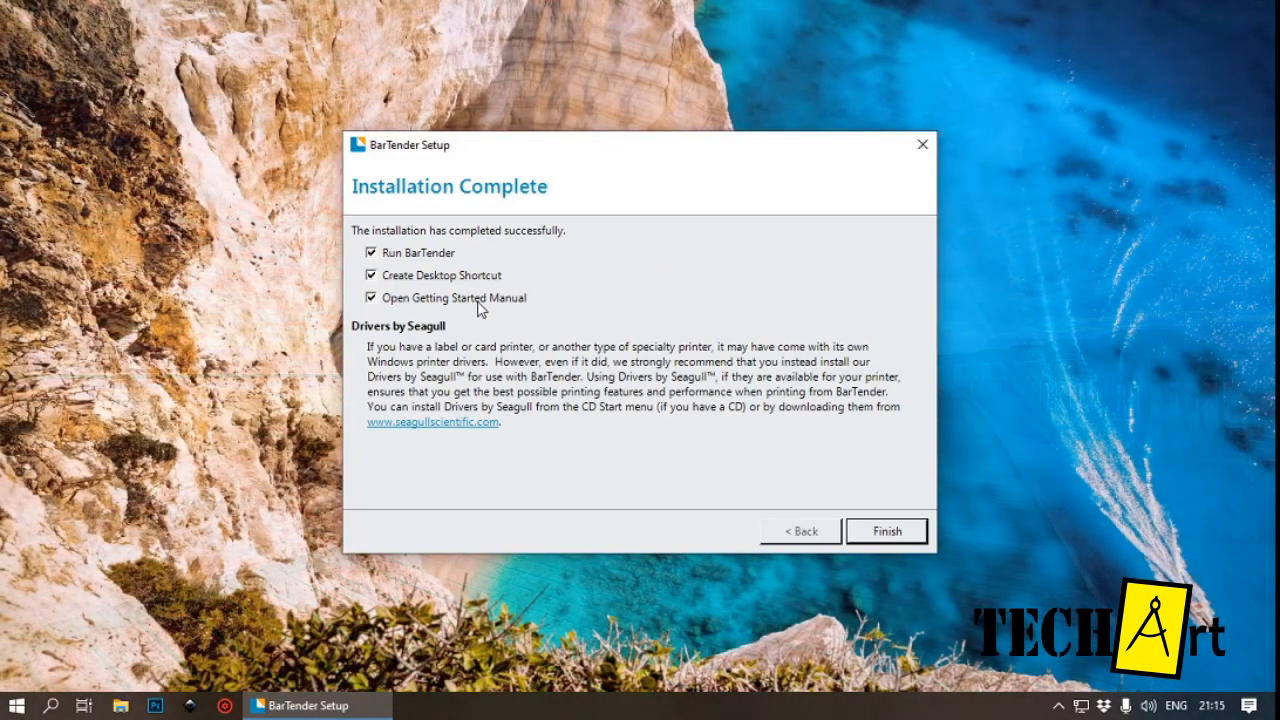
Finish the setup without opening the Getting Started Manual, and choose to run the UltraLite edition only
left_click(478, 305)
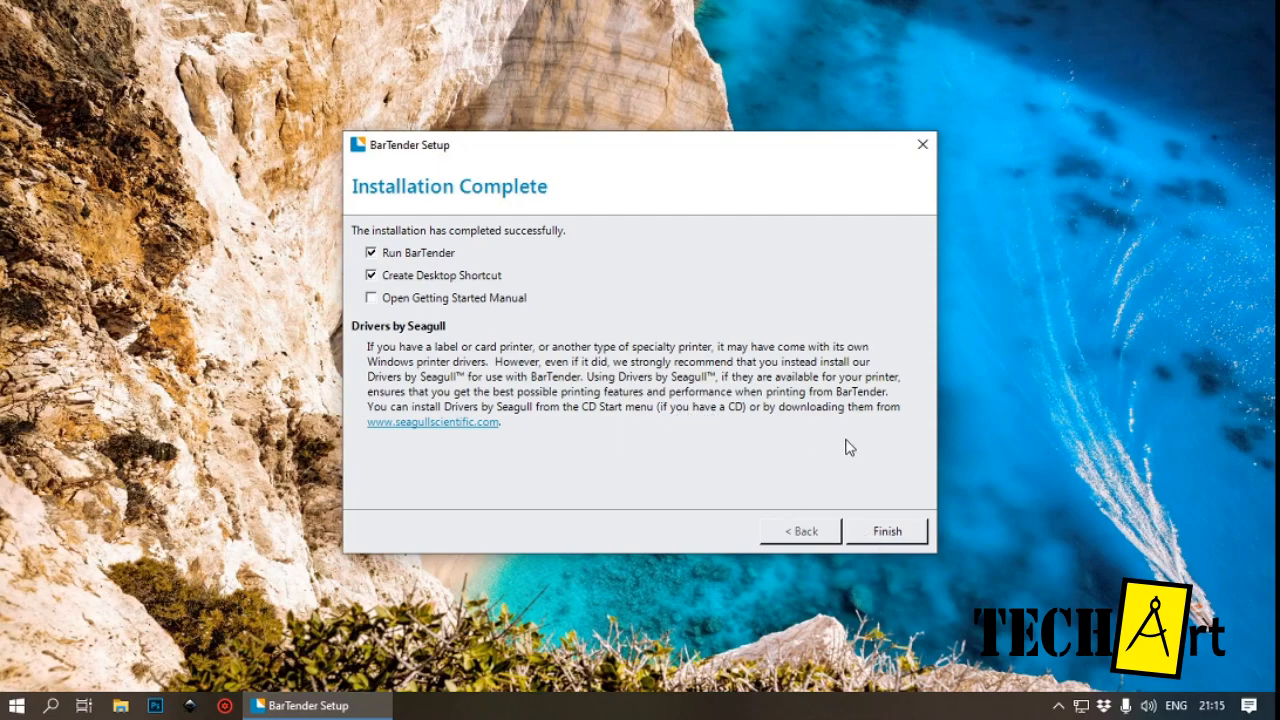
left_click(873, 531)
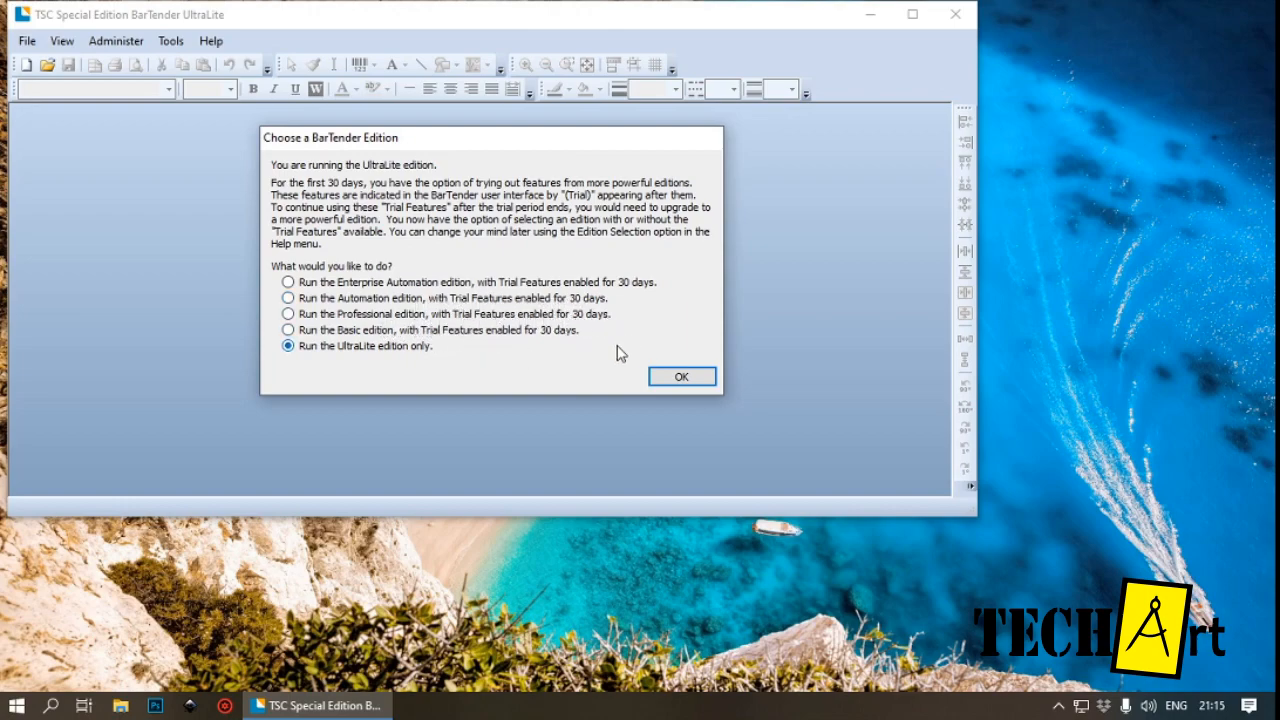
left_click(686, 373)
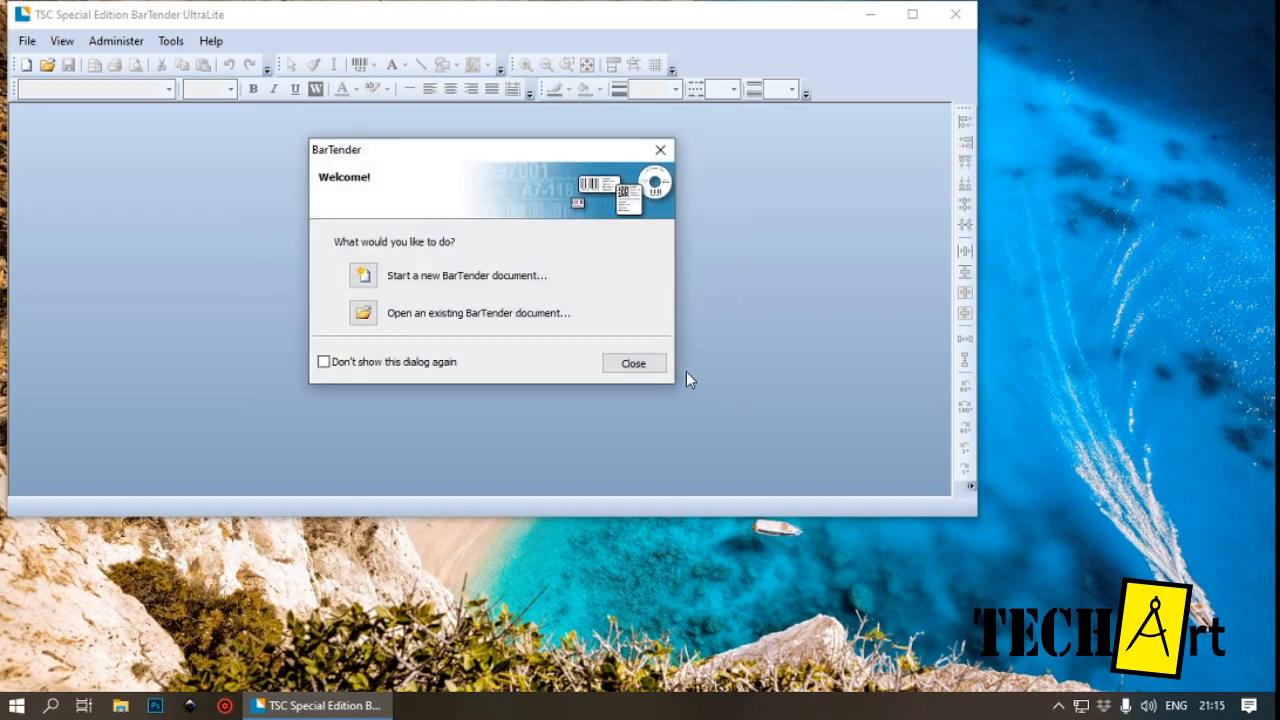
Start a new BarTender document from a blank template with the wizard's default settings, and maximize the program window
left_click(363, 275)
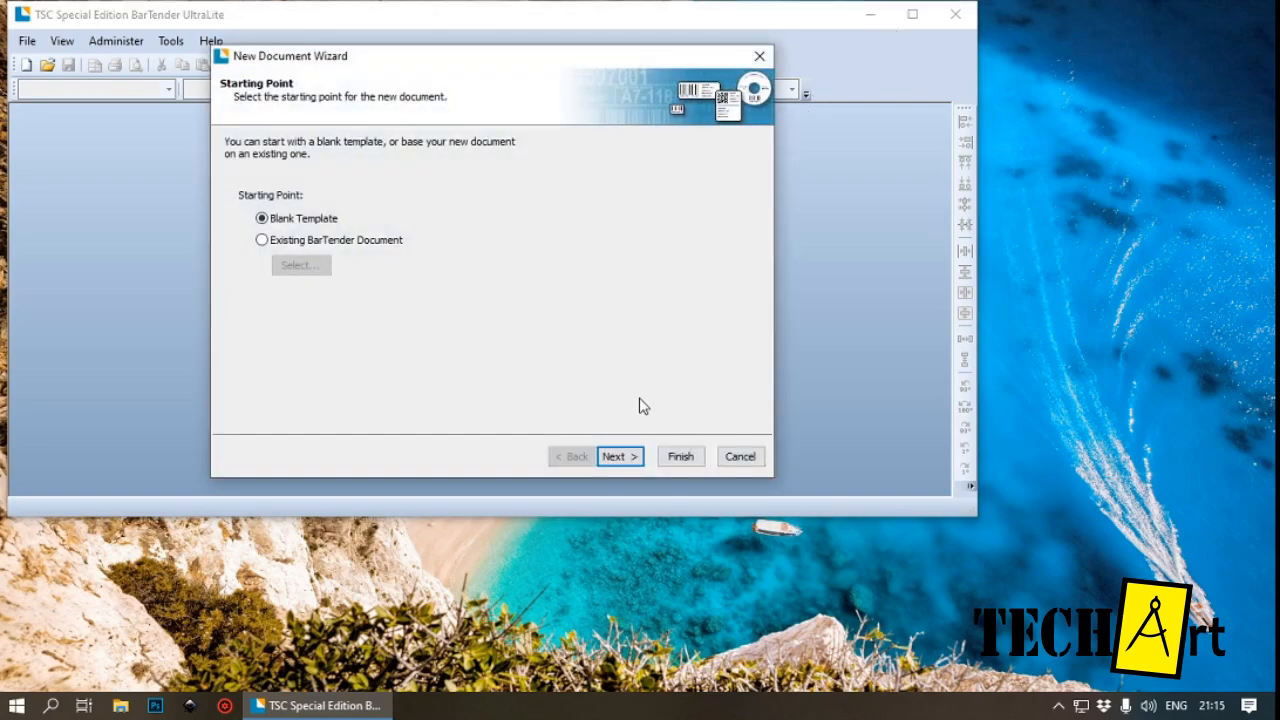
left_click(678, 457)
left_click(685, 464)
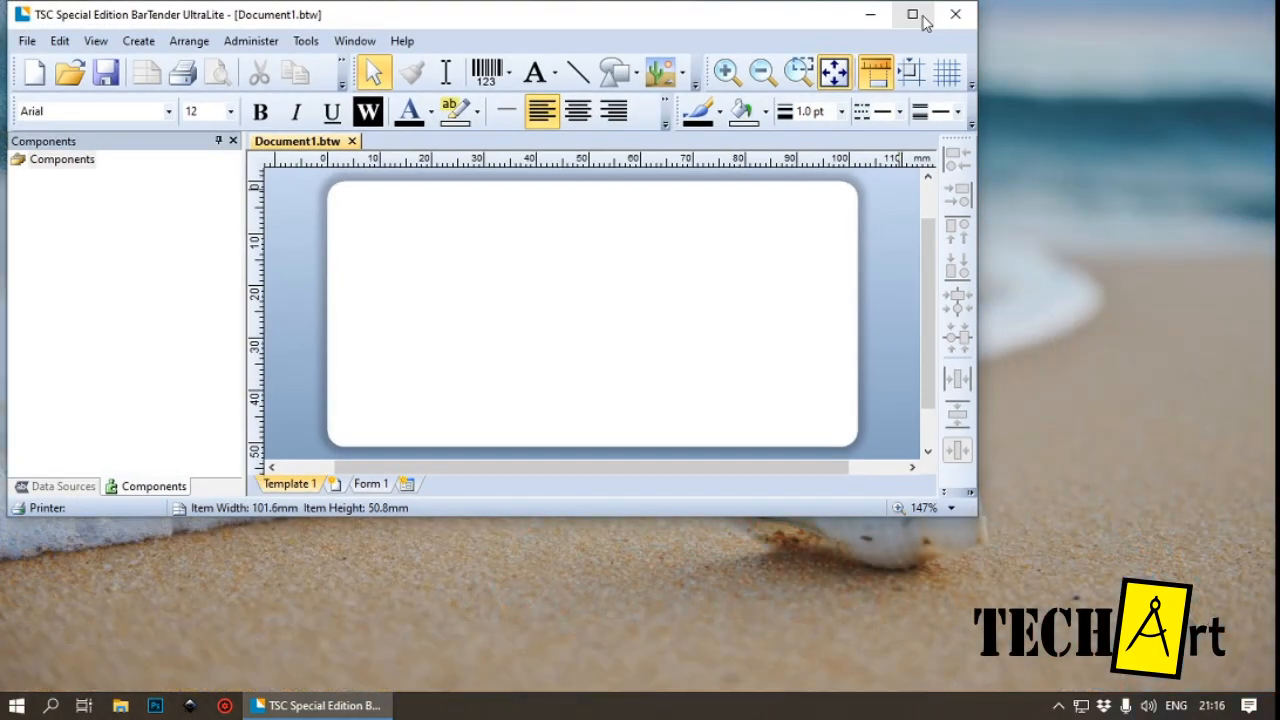
left_click(913, 16)
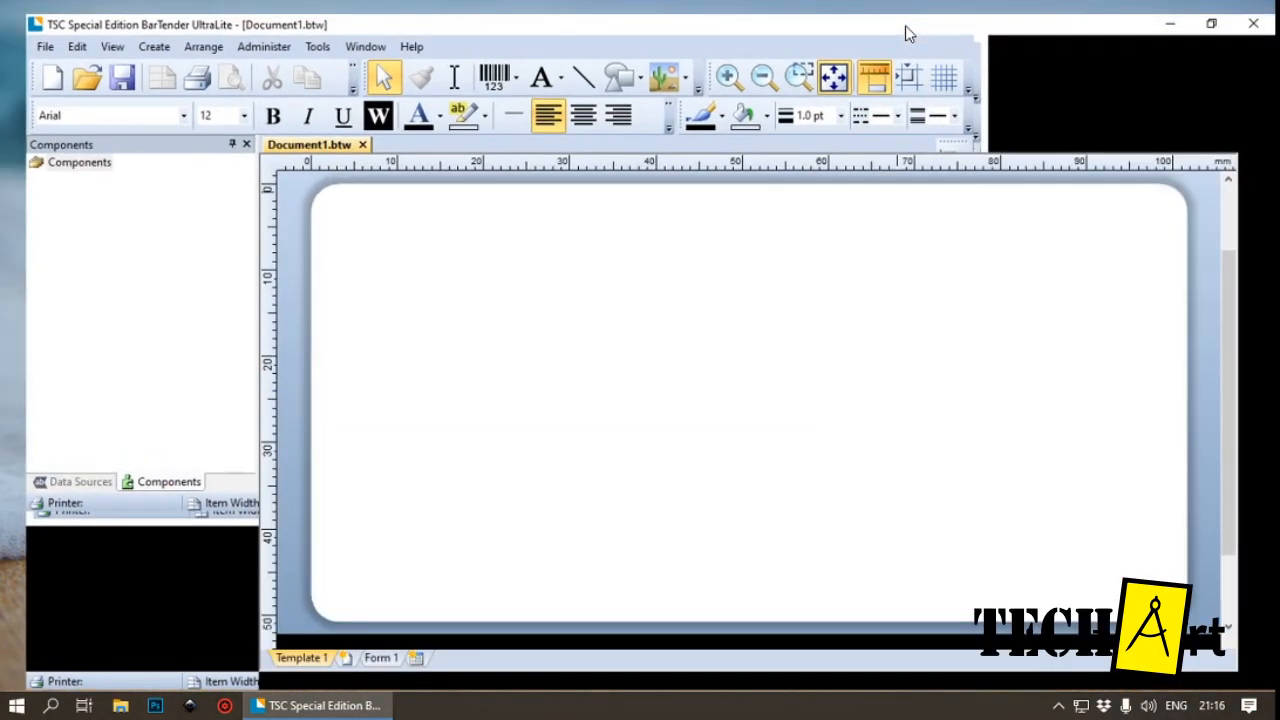